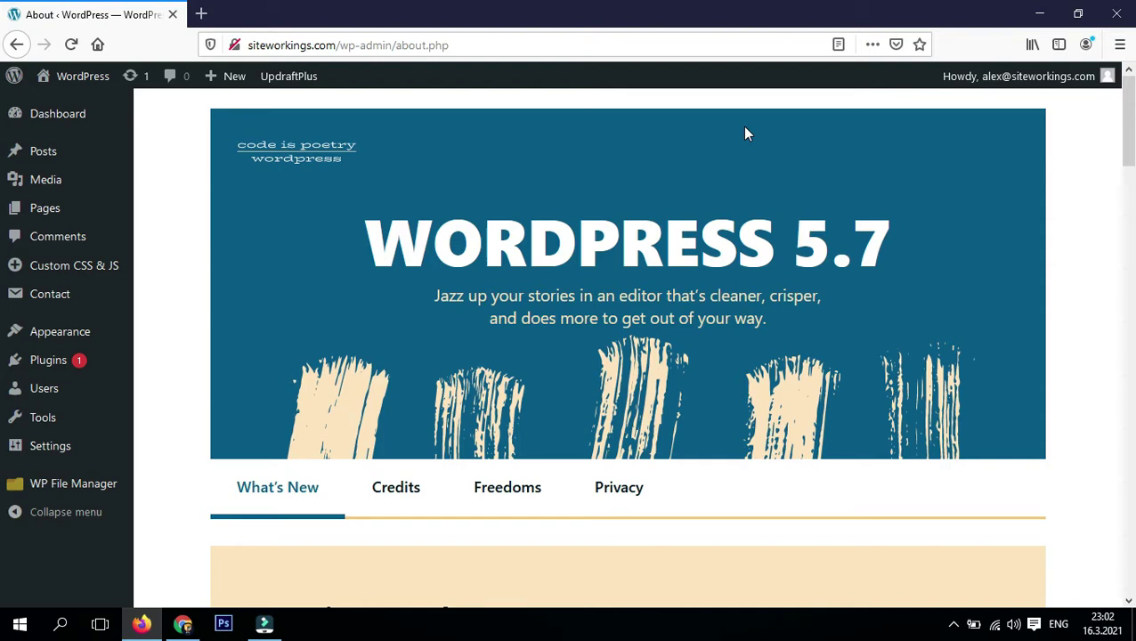
Go from the Plugins list to the Add Plugins page.
click(79, 359)
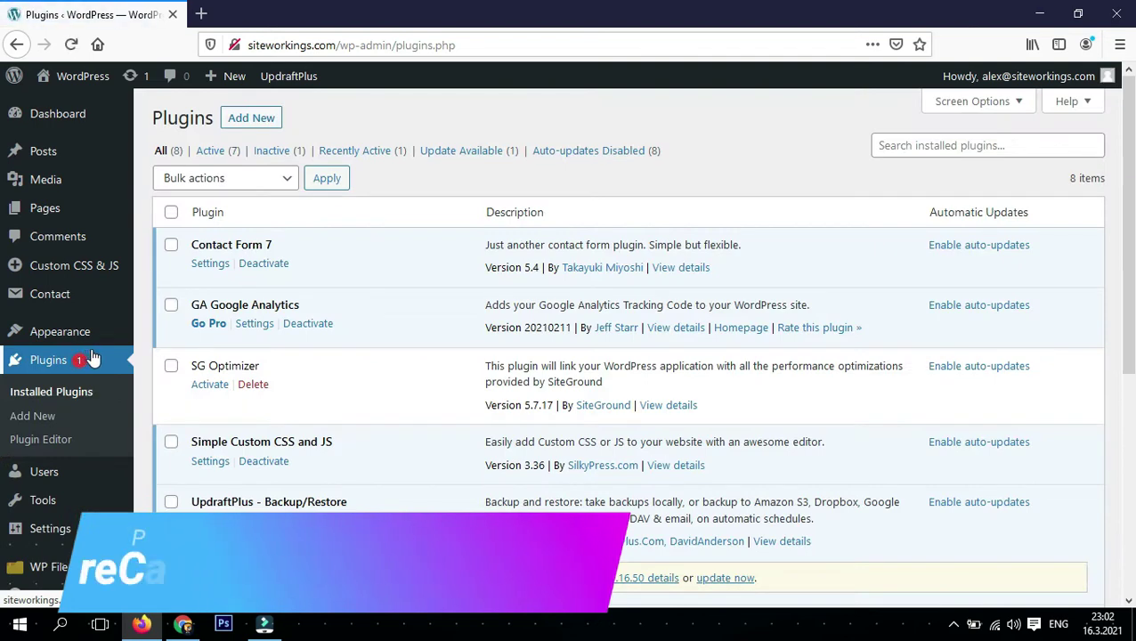
click(252, 120)
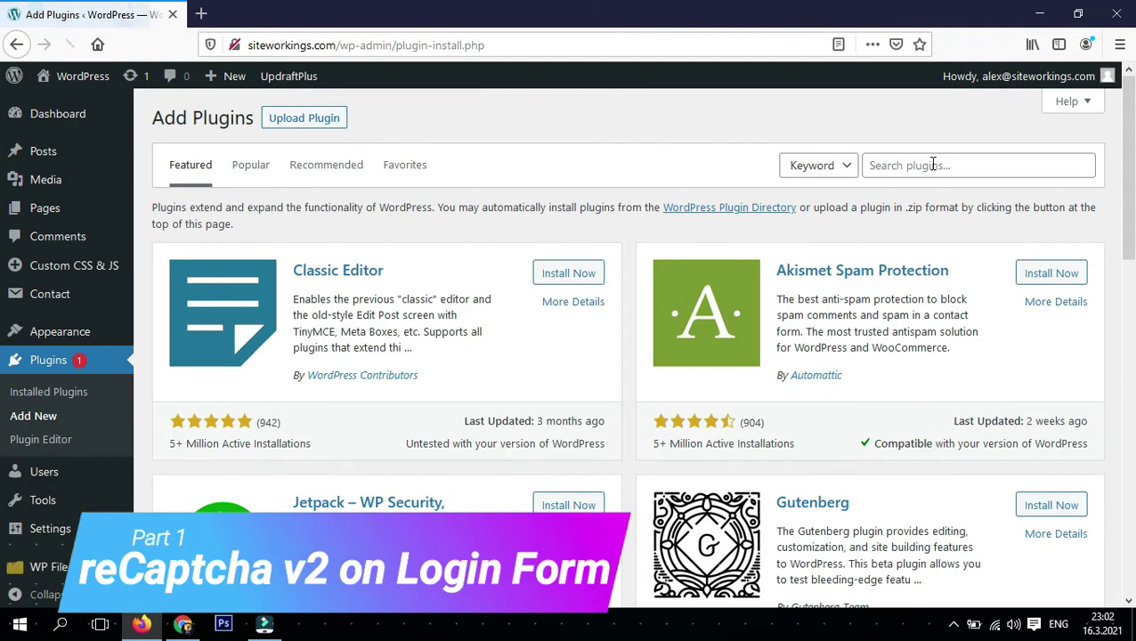
Search plugins for 'recaptcha by bestwebsoft', then install and activate reCaptcha by BestWebSoft.
click(933, 164)
text(recaptcha by bestwebsoft)
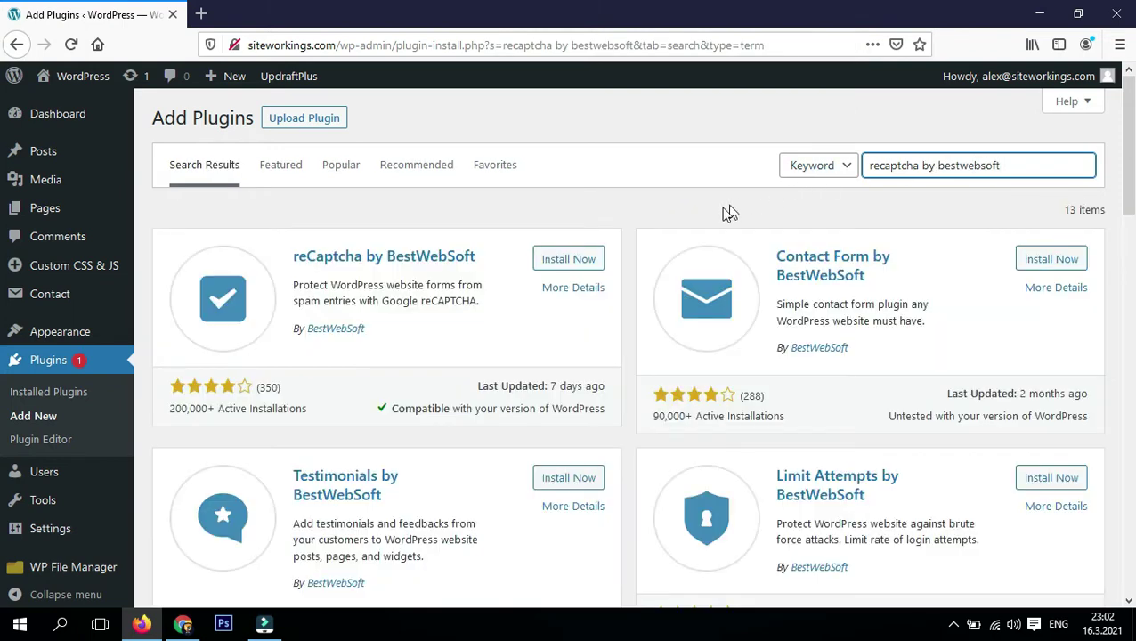
click(595, 259)
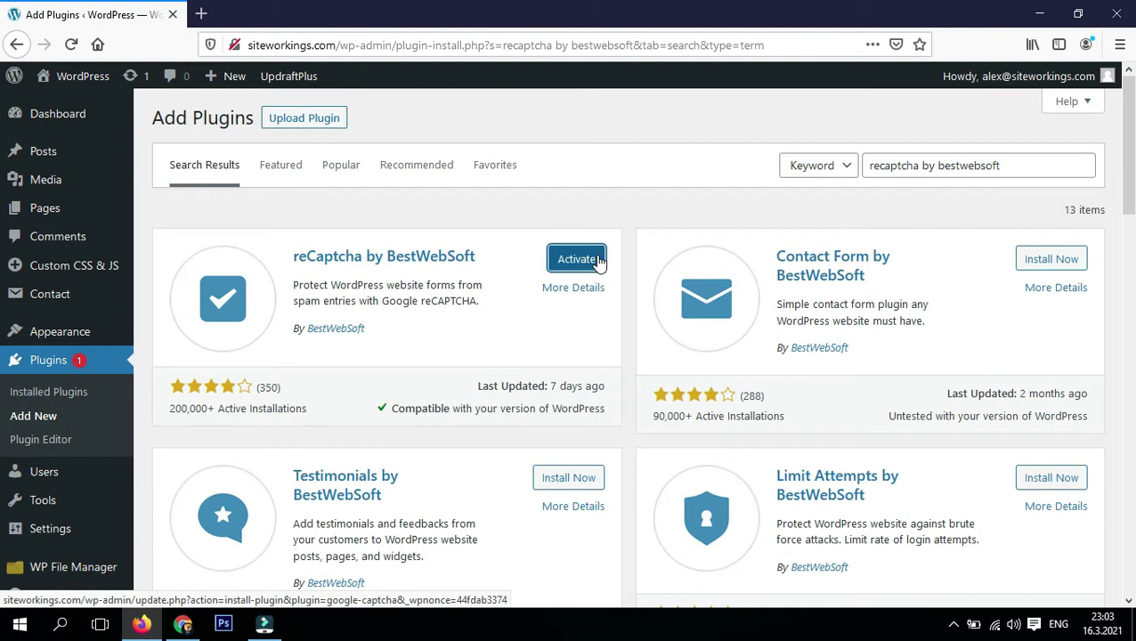
click(599, 260)
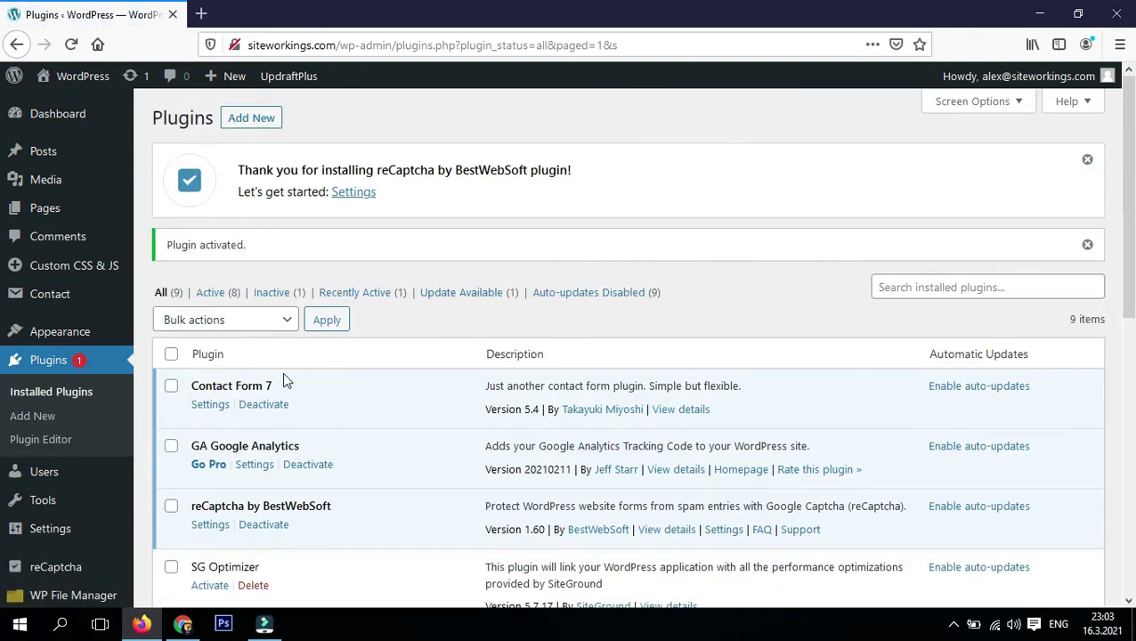
mouse_move(55, 568)
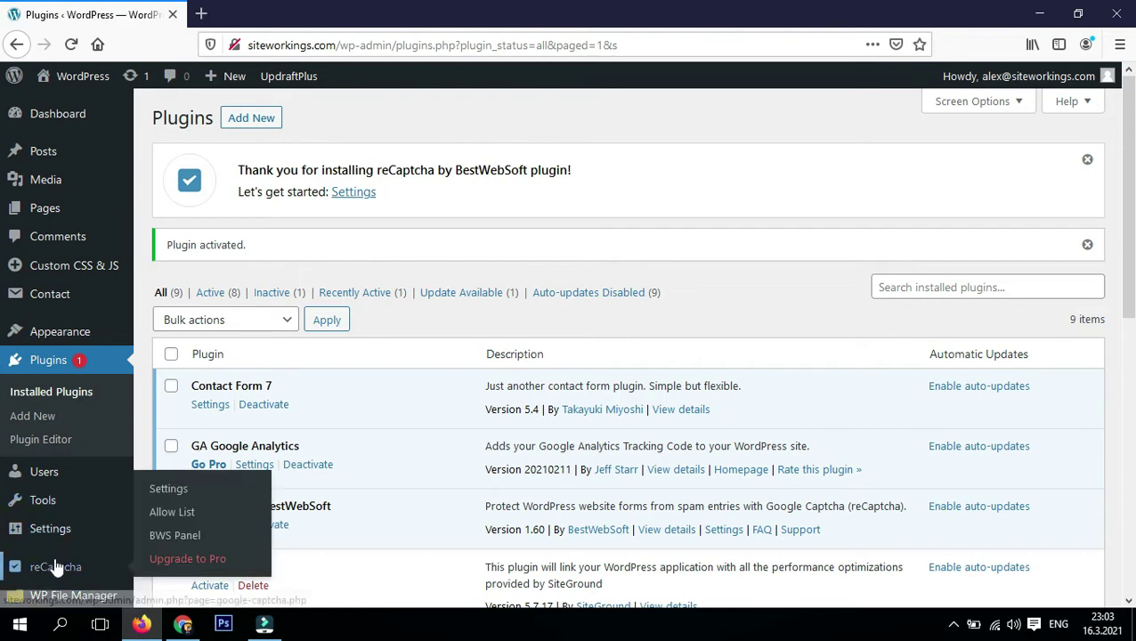
From the reCaptcha settings, start a new Google site labelled 'siteworkings' using reCAPTCHA v2.
click(168, 490)
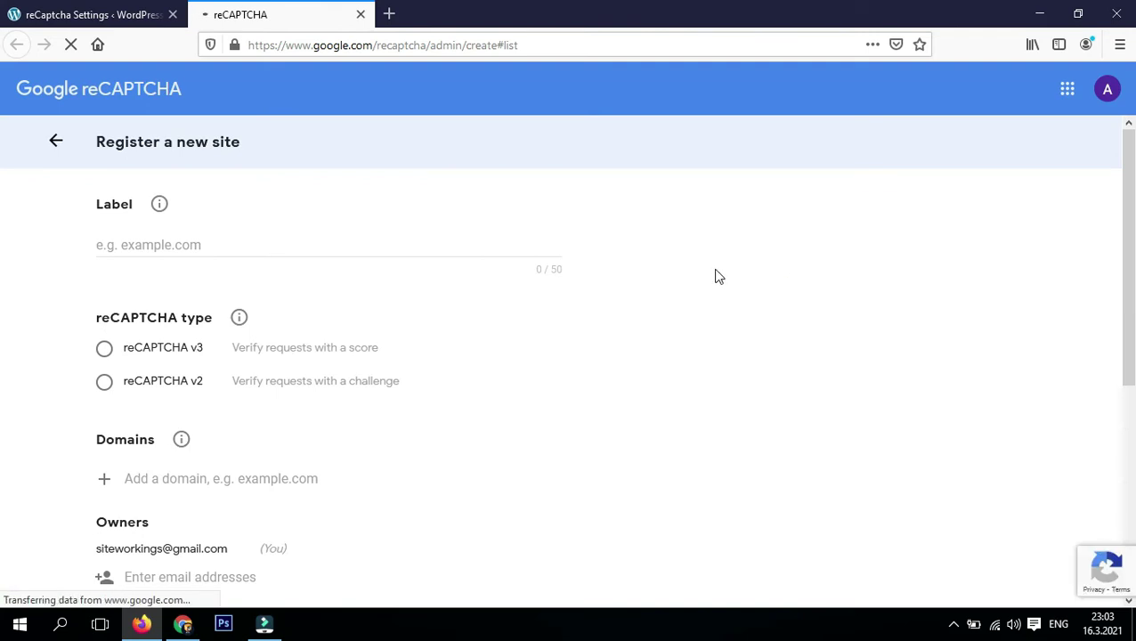
click(338, 247)
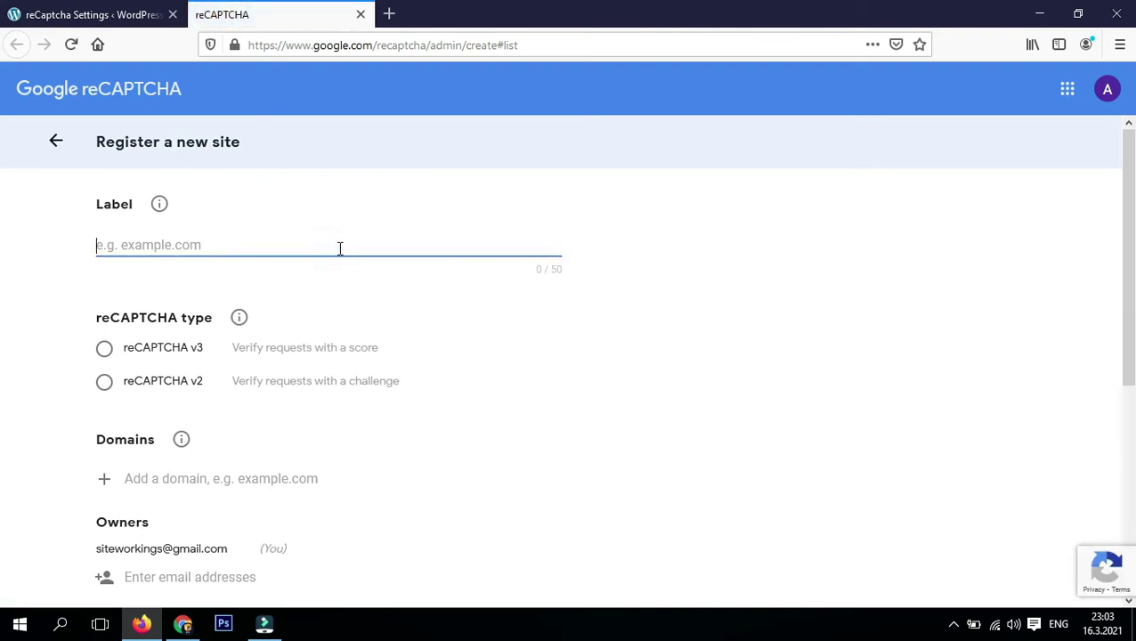
text(siteworkin)
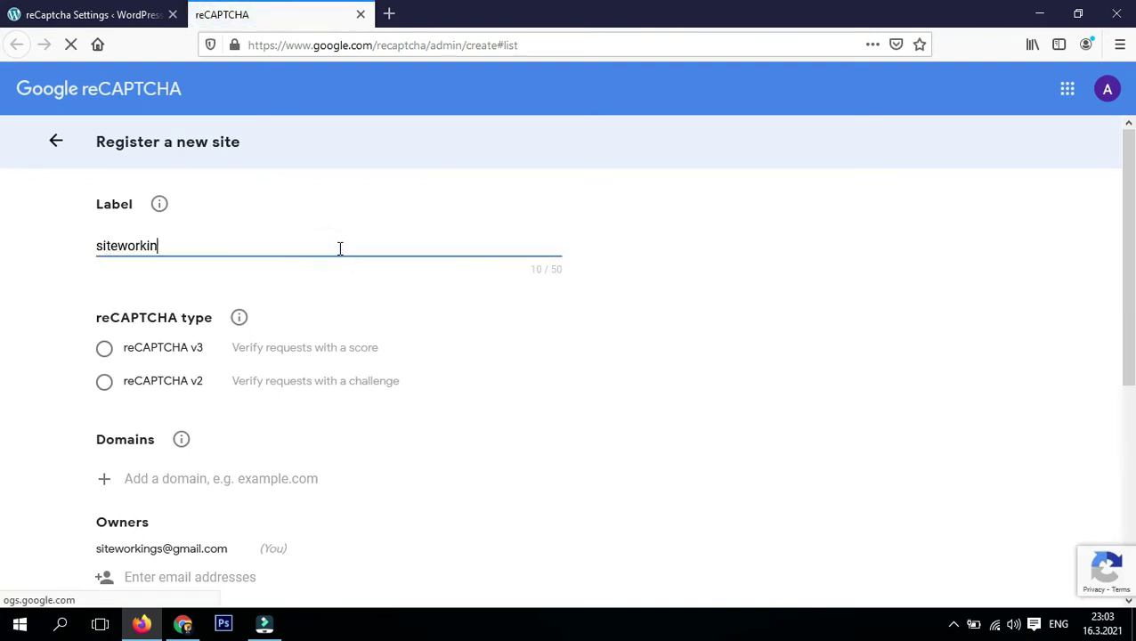
text(gs.com)
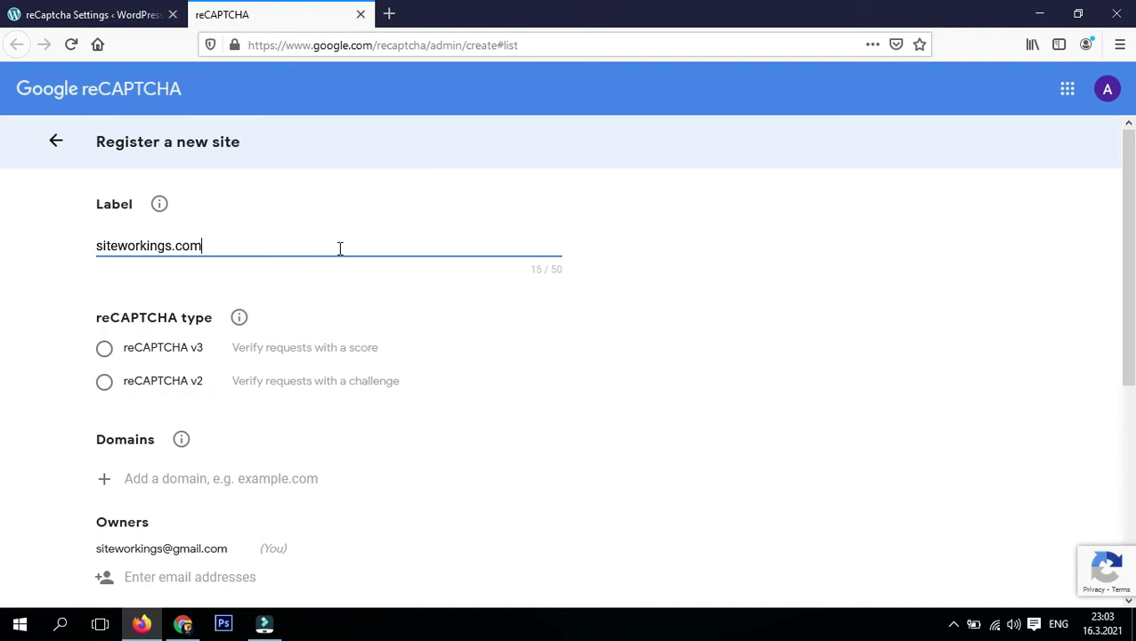
click(104, 383)
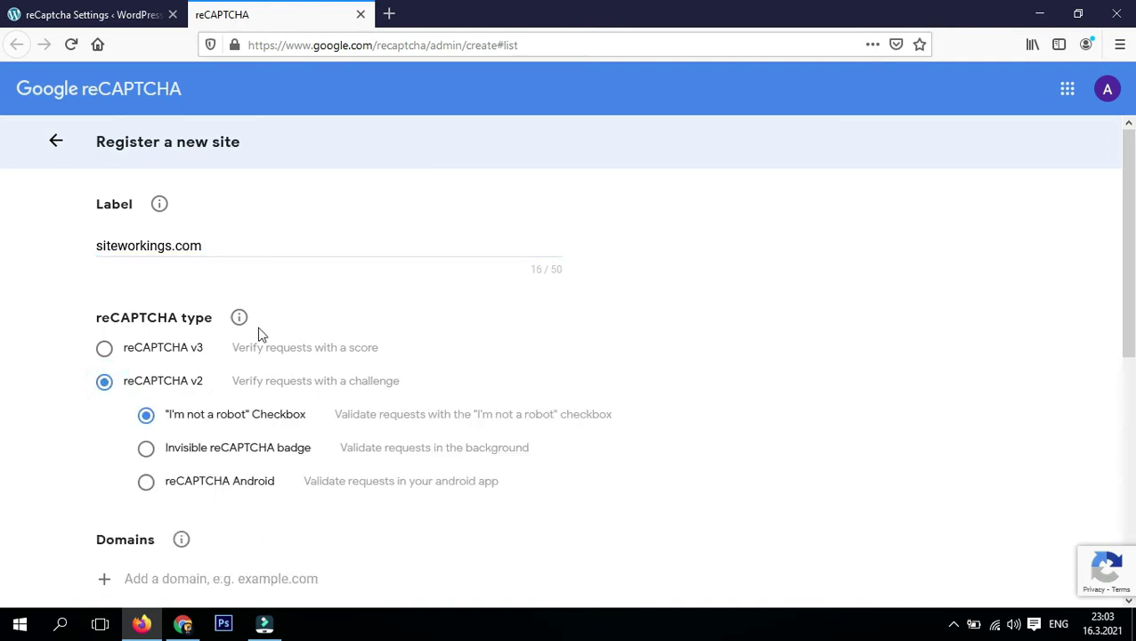
scroll(270, 332, down, 2)
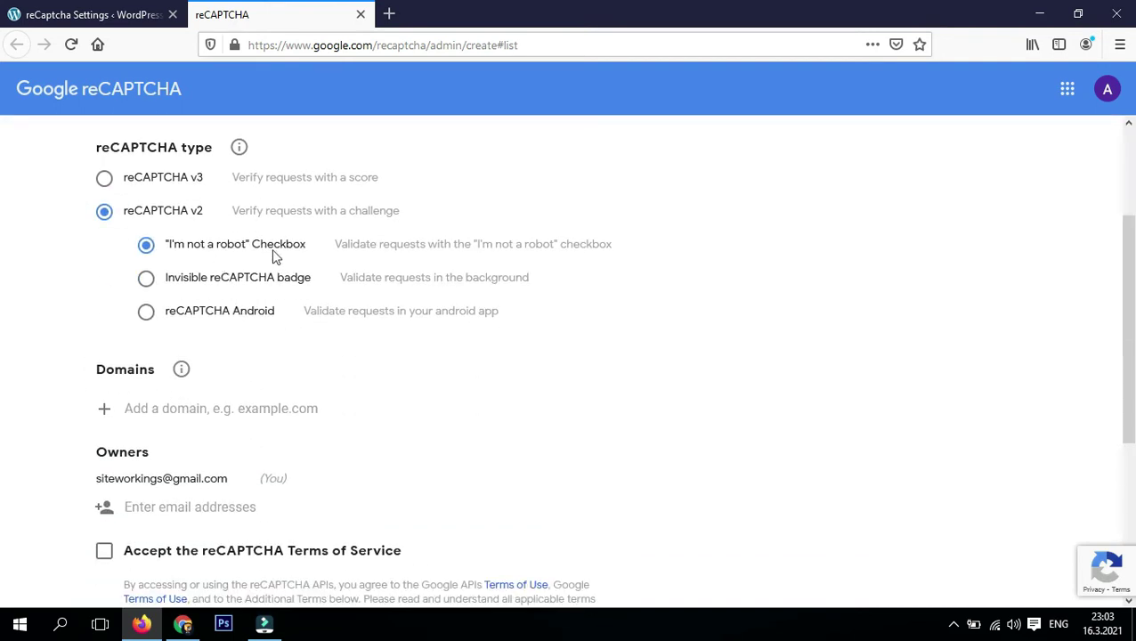
scroll(285, 258, down, 2)
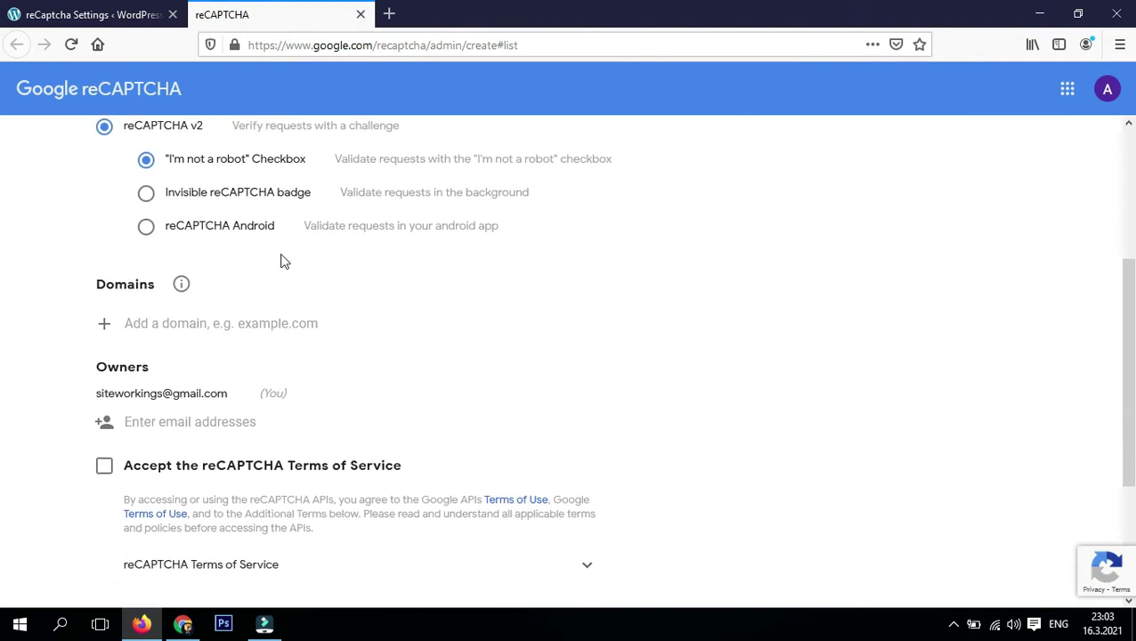
Add the domain siteworkings.com and accept the reCAPTCHA Terms of Service.
click(240, 328)
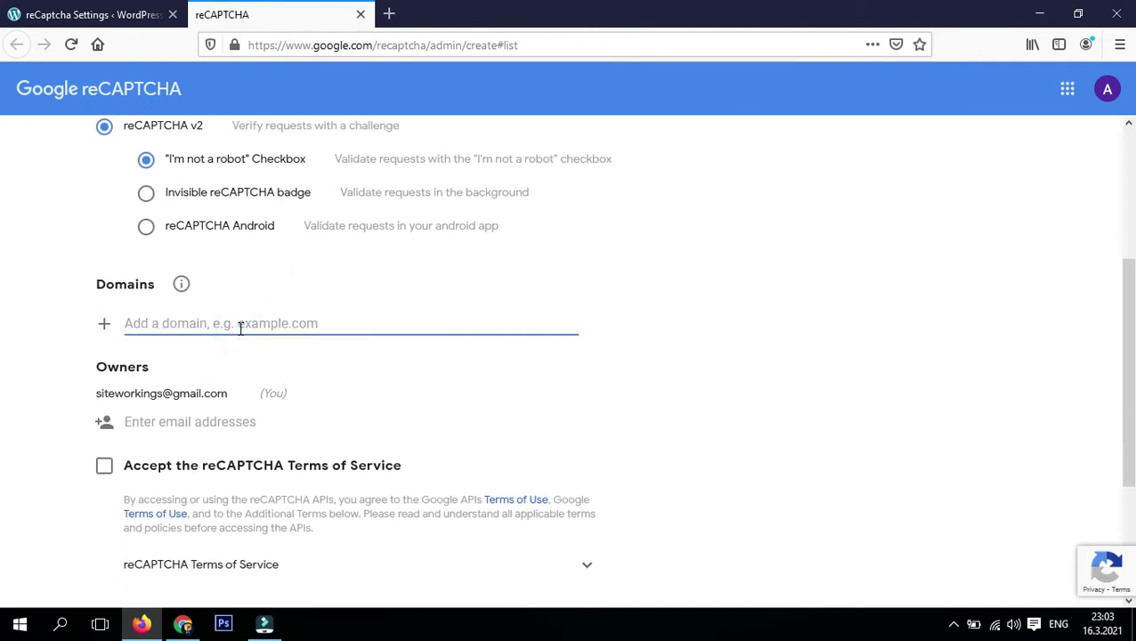
text(siteworkings.com)
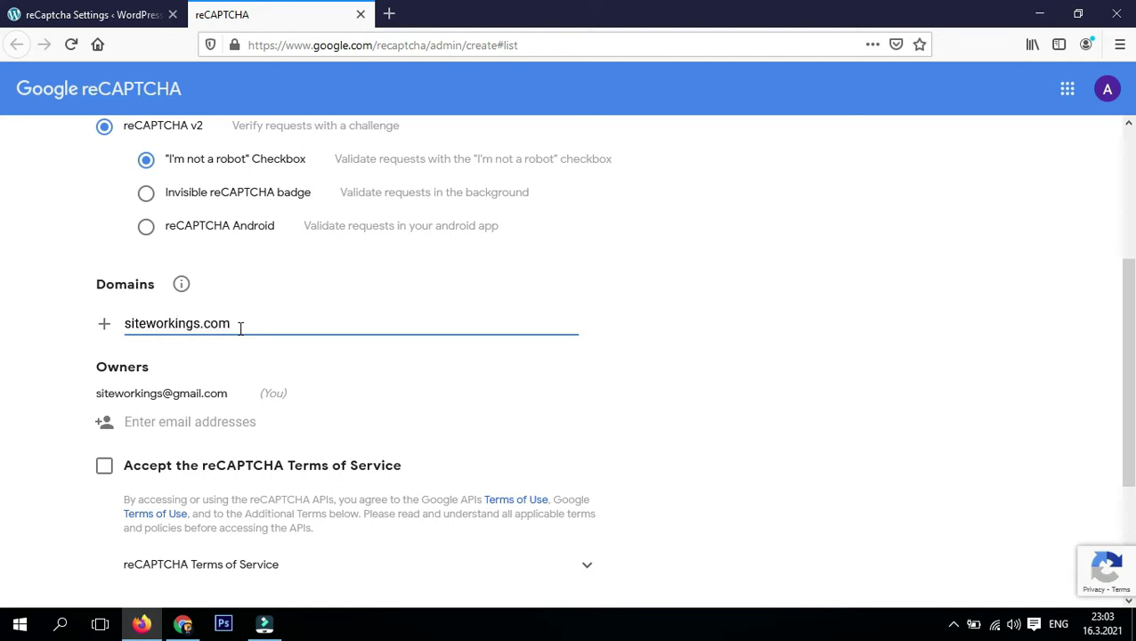
scroll(179, 356, down, 2)
click(104, 381)
scroll(143, 419, down, 3)
Submit the site registration and paste its site key into the WordPress Site Key field.
click(210, 519)
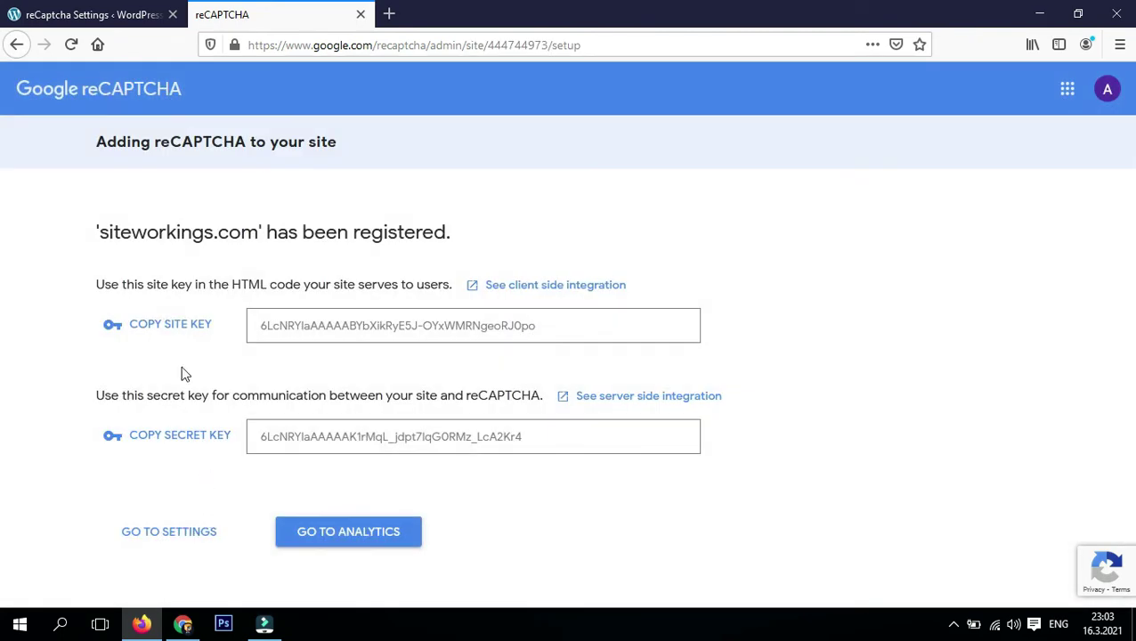
click(163, 330)
click(118, 14)
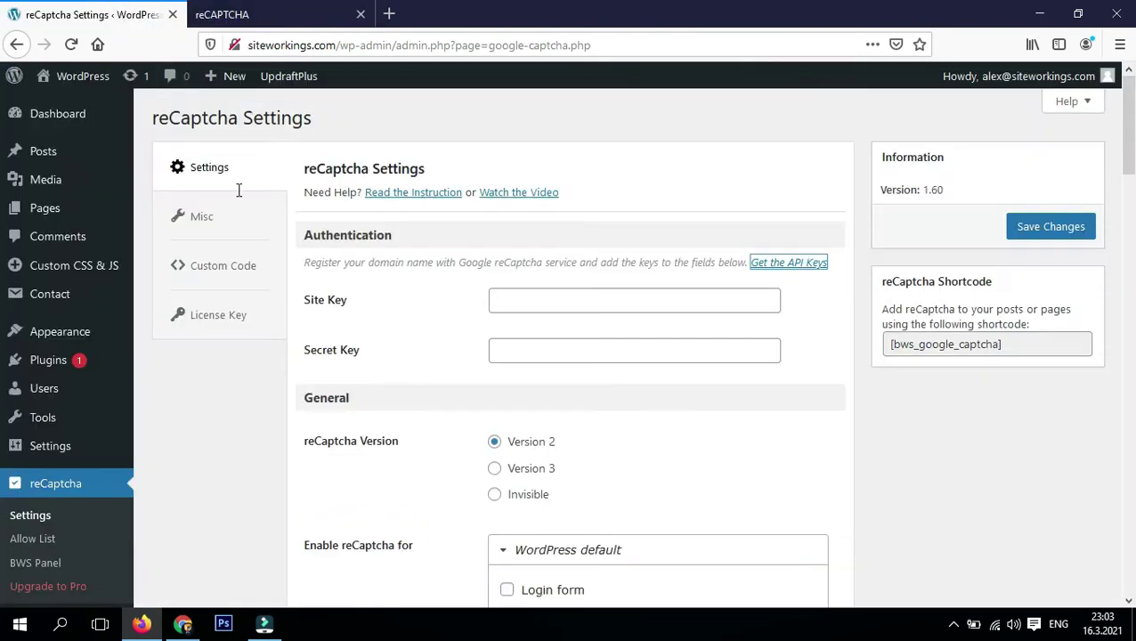
right_click(495, 300)
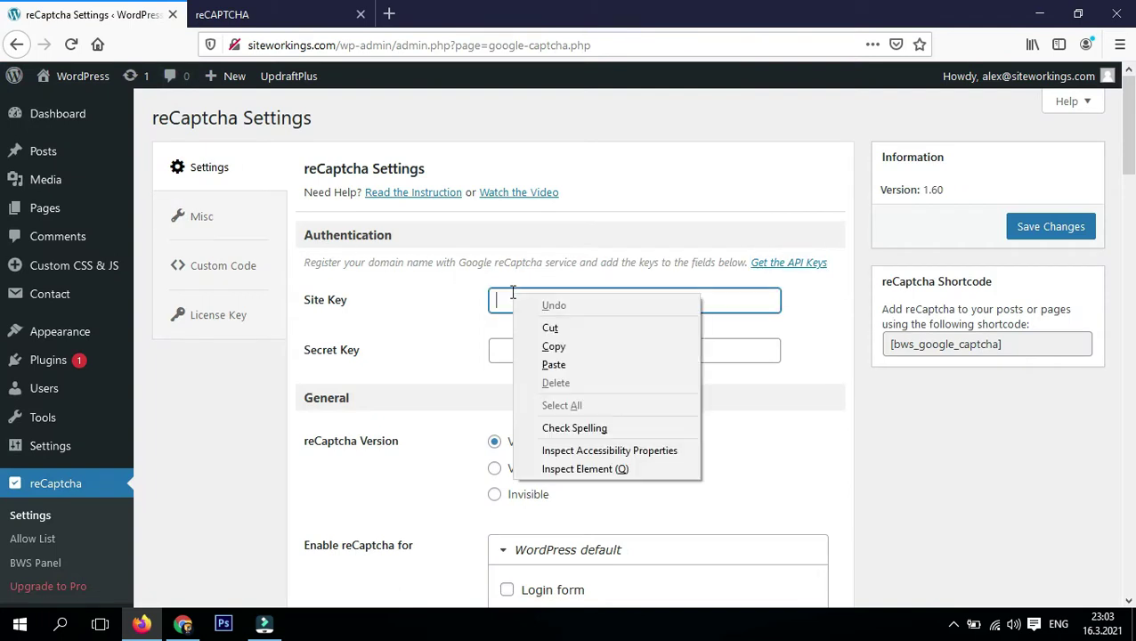
click(555, 362)
Copy the secret key from Google and paste it into the WordPress Secret Key field.
click(267, 13)
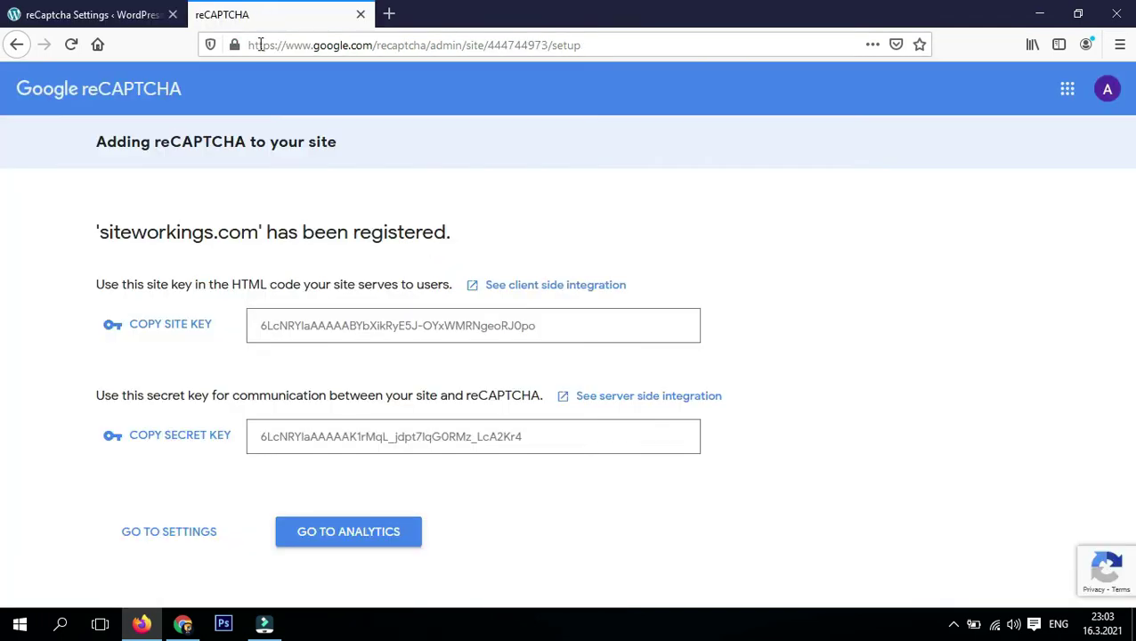
click(236, 442)
click(118, 15)
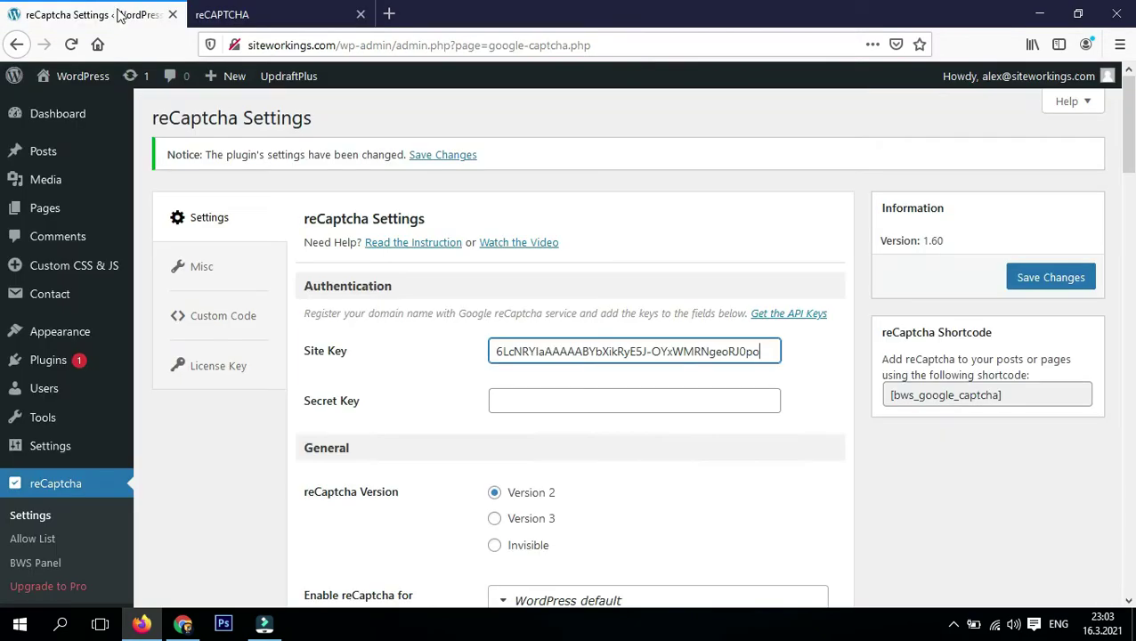
click(529, 397)
right_click(533, 398)
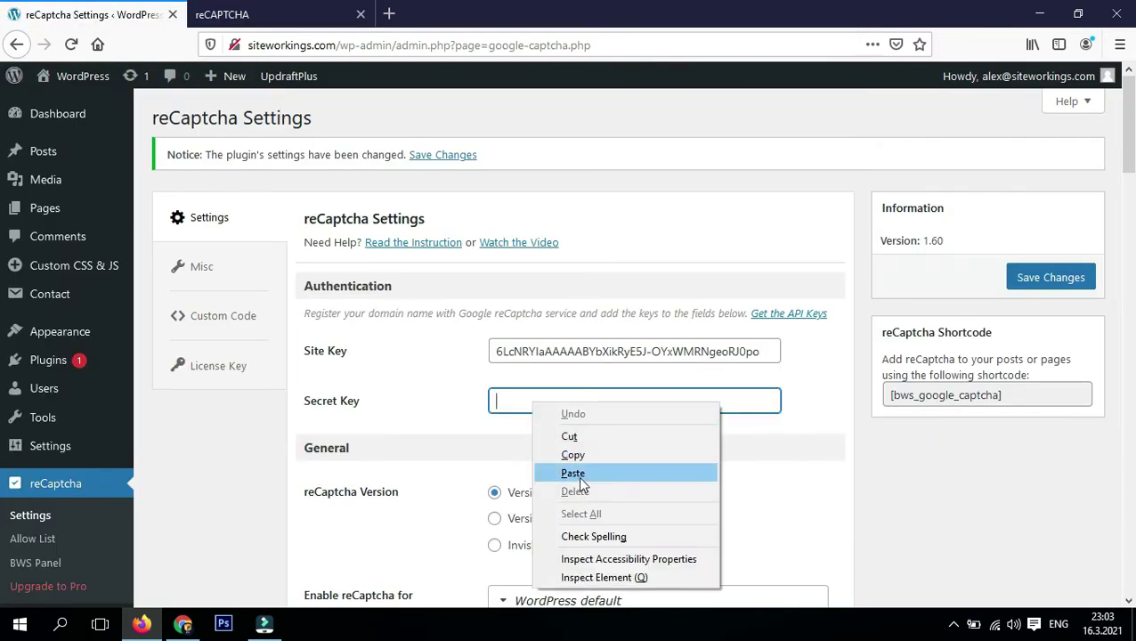
click(574, 473)
Choose reCaptcha Version 2, enable Login, Registration and Comments forms, and save.
scroll(570, 490, down, 3)
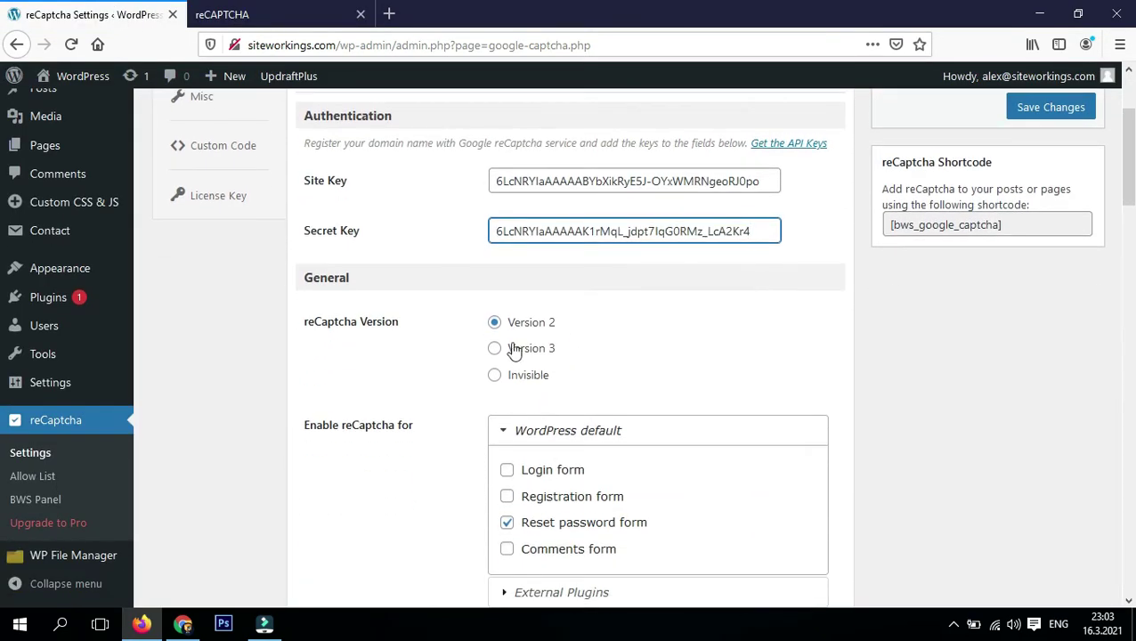
click(497, 326)
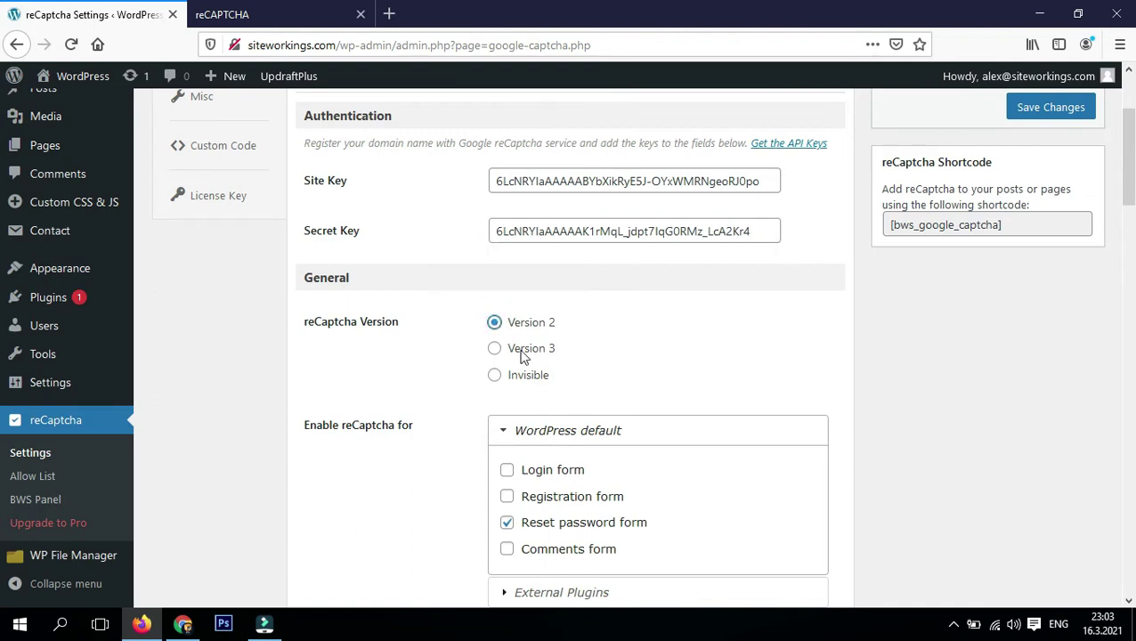
scroll(524, 351, down, 3)
click(510, 302)
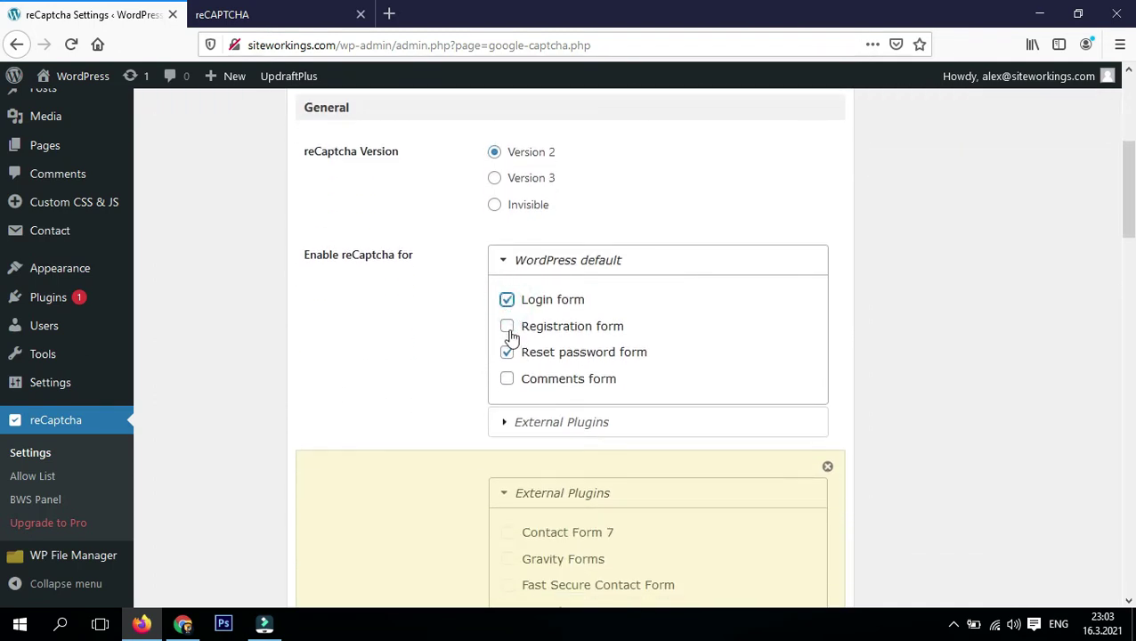
click(508, 328)
click(507, 381)
scroll(904, 343, up, 5)
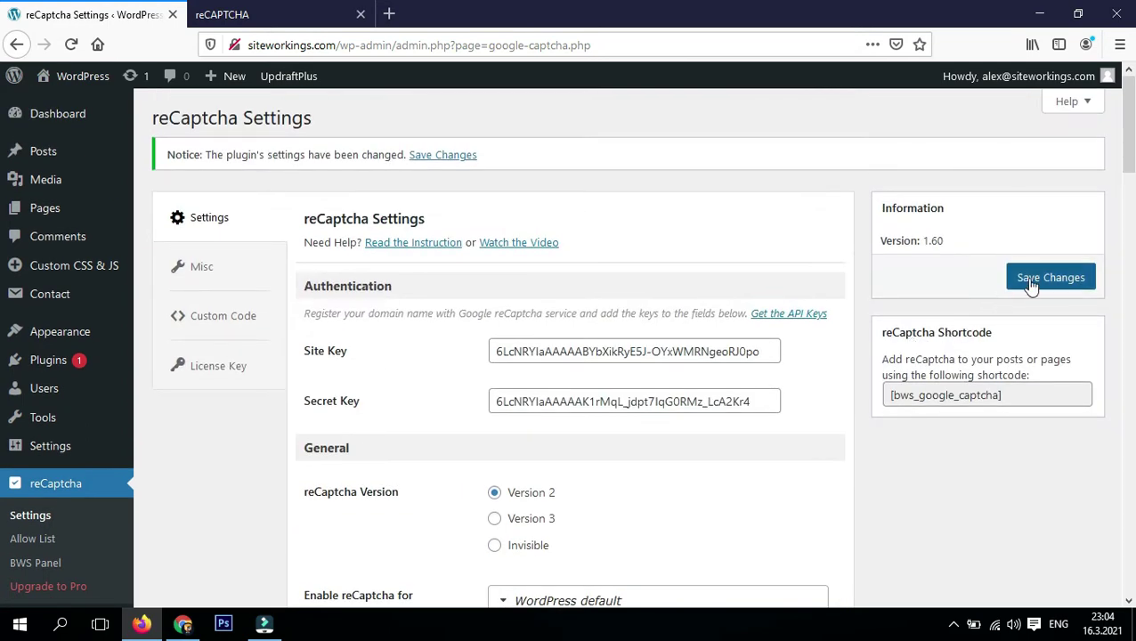
click(1028, 280)
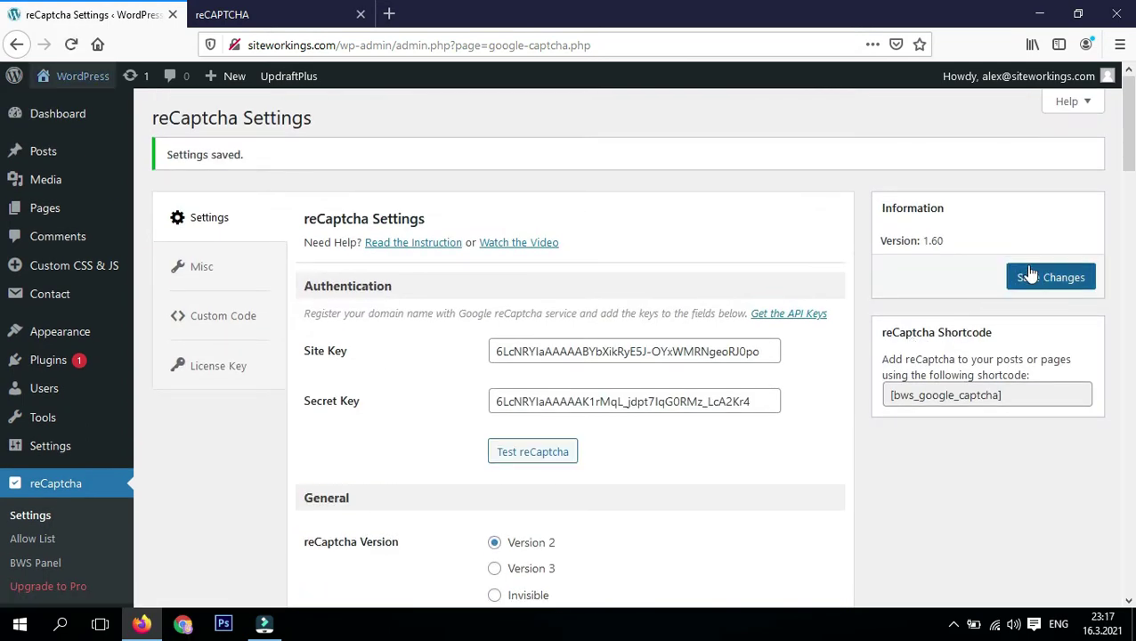
mouse_move(1024, 75)
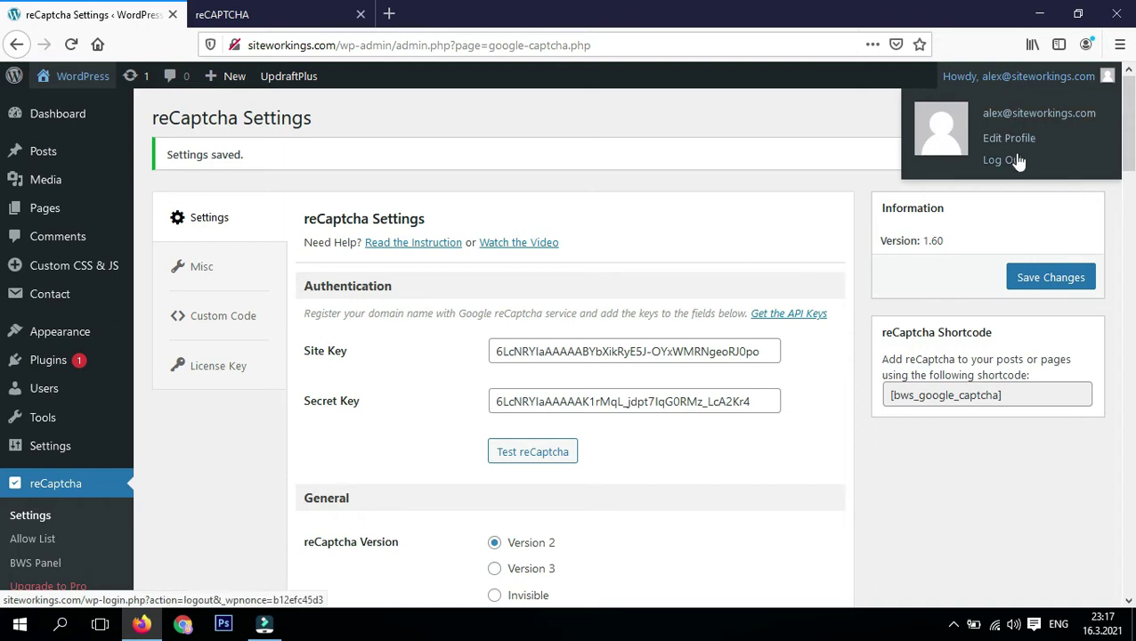
Log out and fill the login form with the saved username and password.
click(1017, 159)
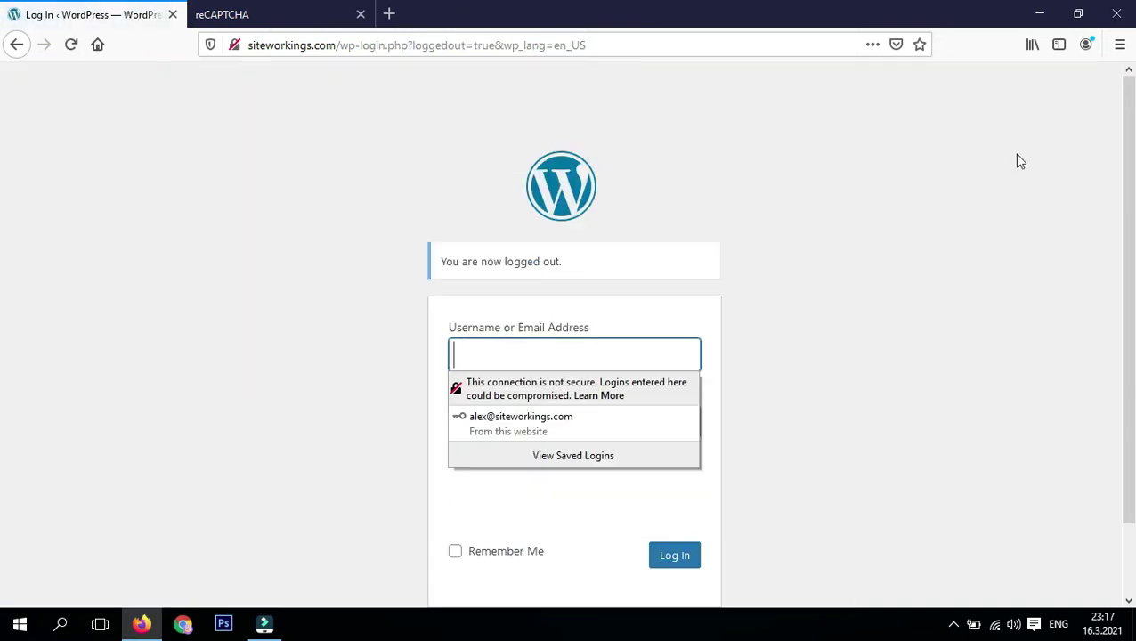
scroll(800, 318, down, 2)
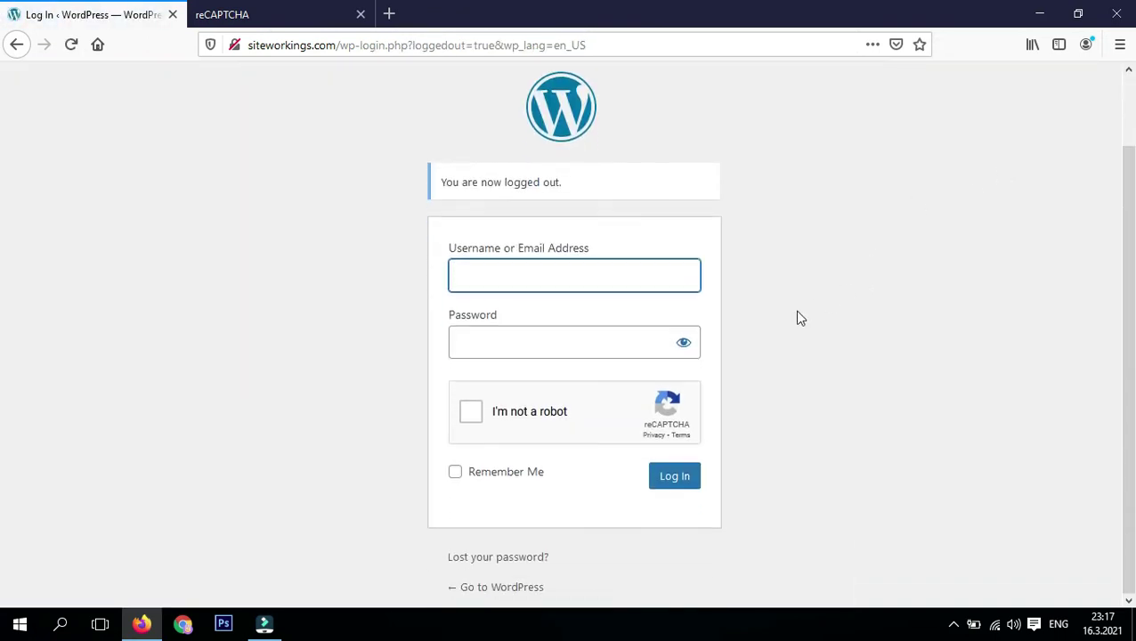
click(458, 285)
click(496, 344)
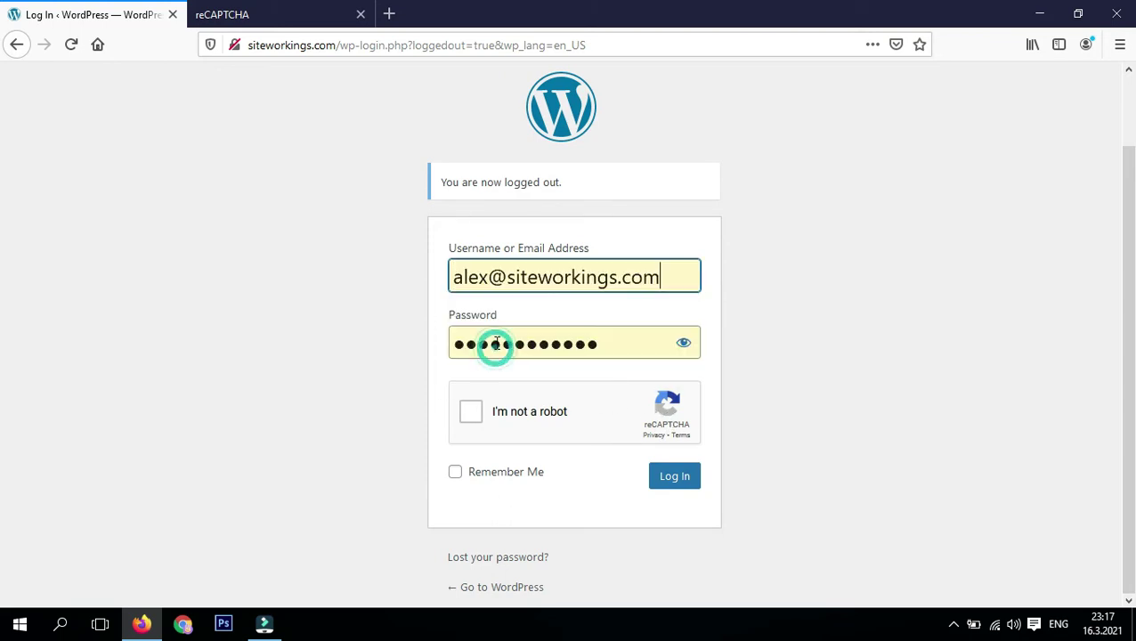
Pass the traffic-light reCAPTCHA image challenge and log in to the Dashboard.
click(472, 409)
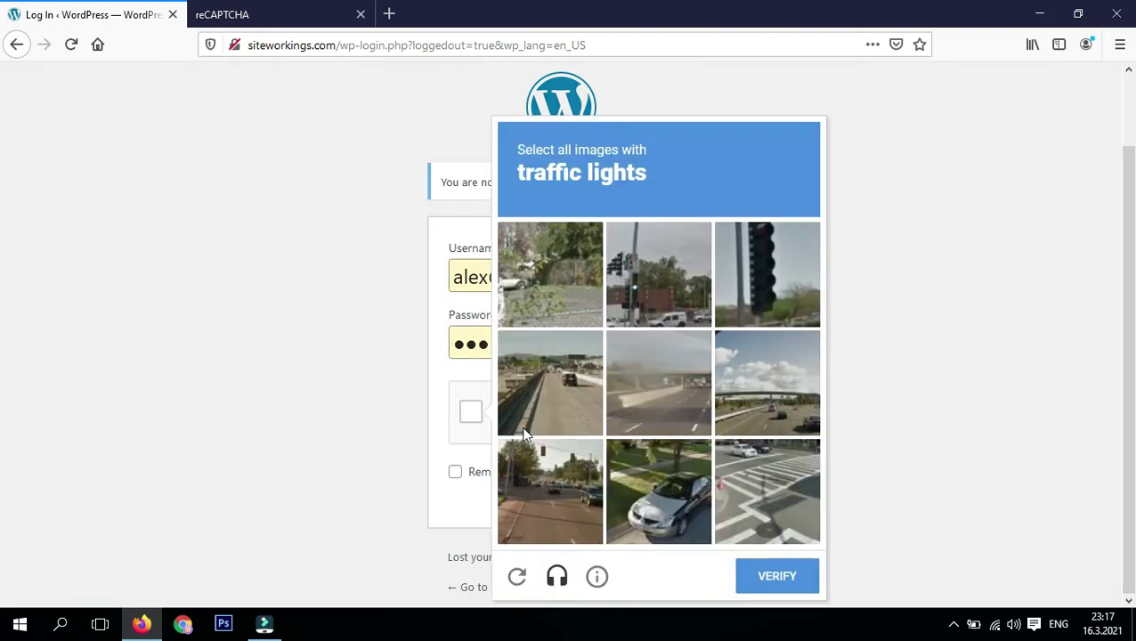
click(648, 291)
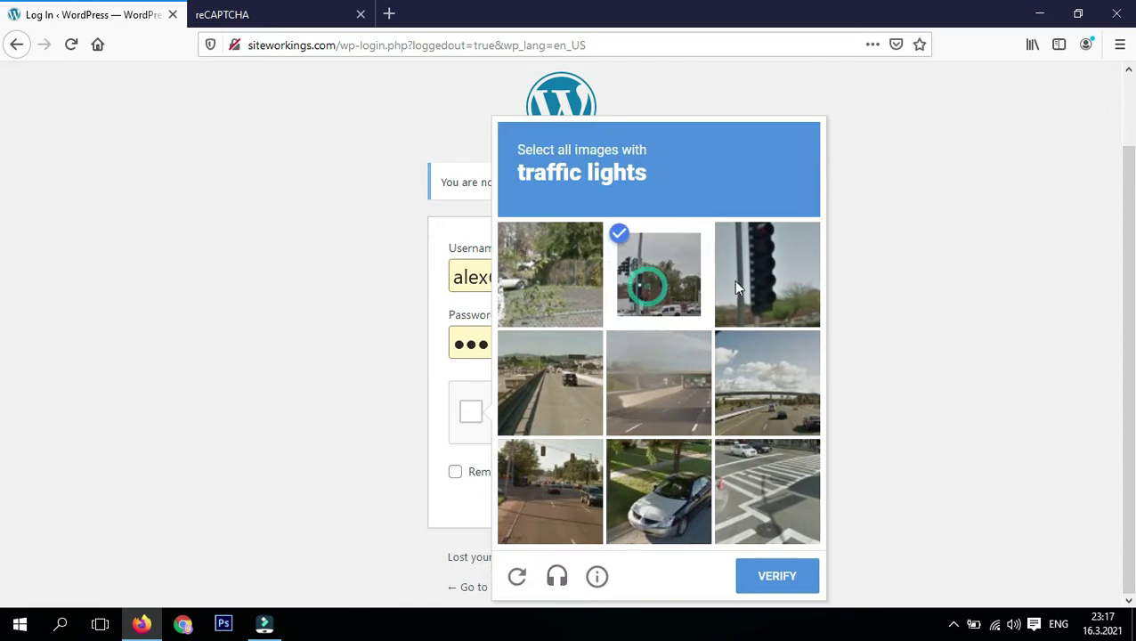
click(755, 276)
click(566, 505)
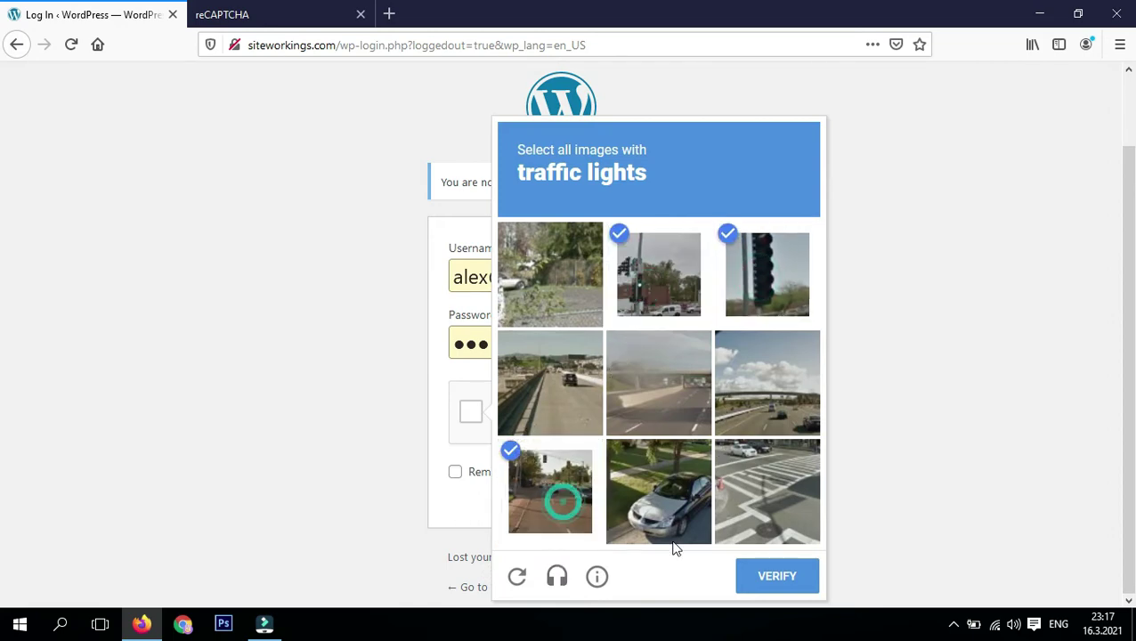
click(766, 577)
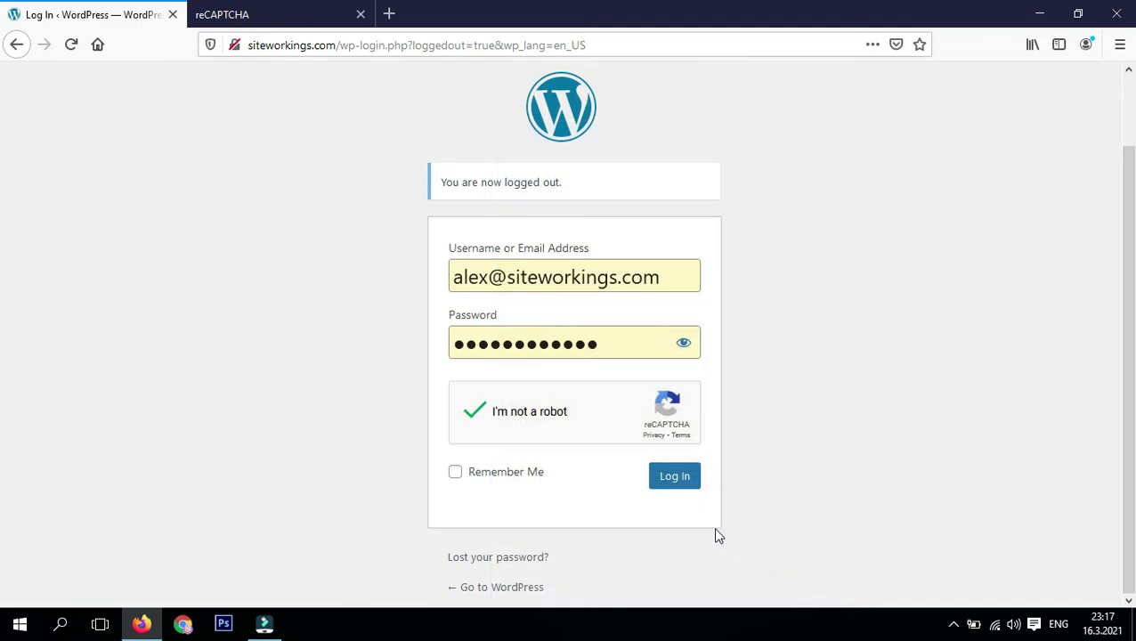
click(678, 478)
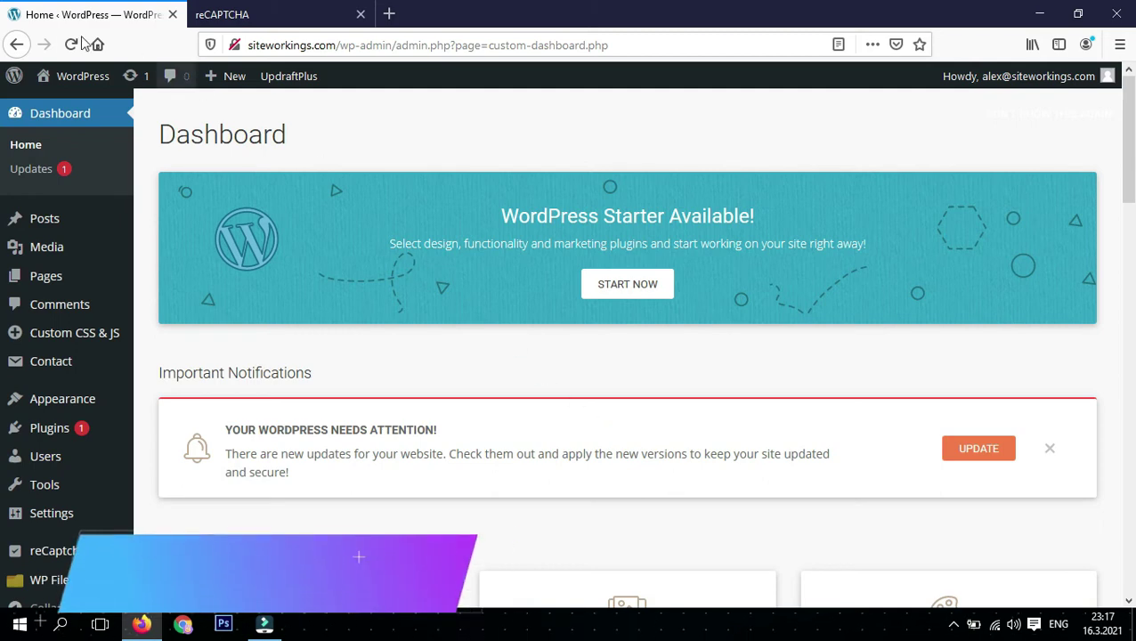
View the public site's Contact Us form in a new tab, then return to the Dashboard tab.
right_click(81, 76)
click(166, 86)
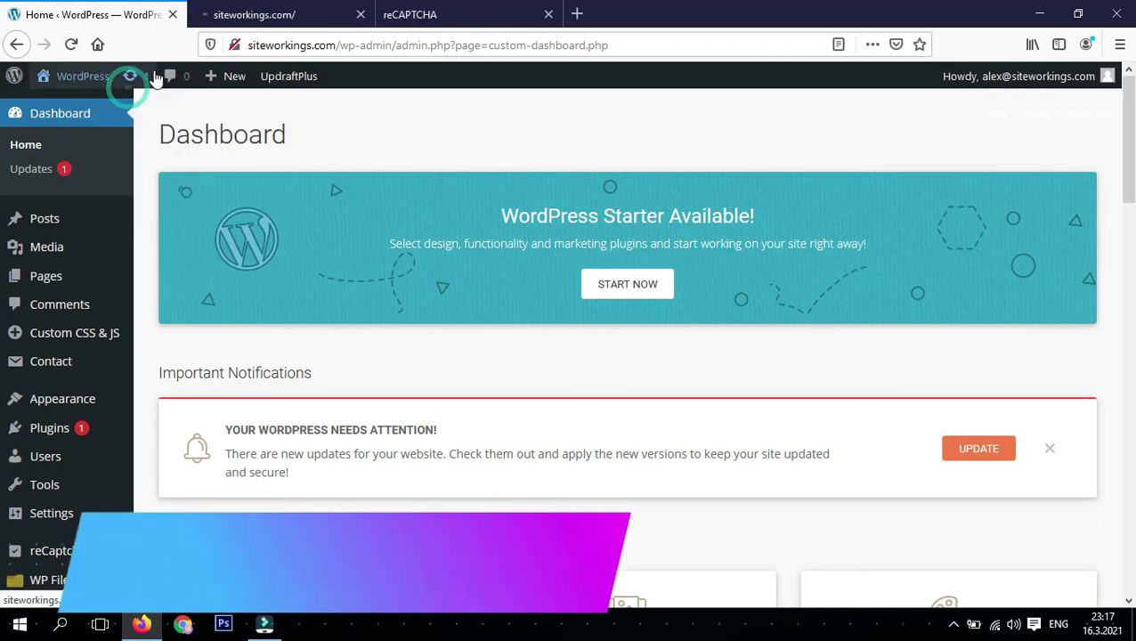
click(233, 25)
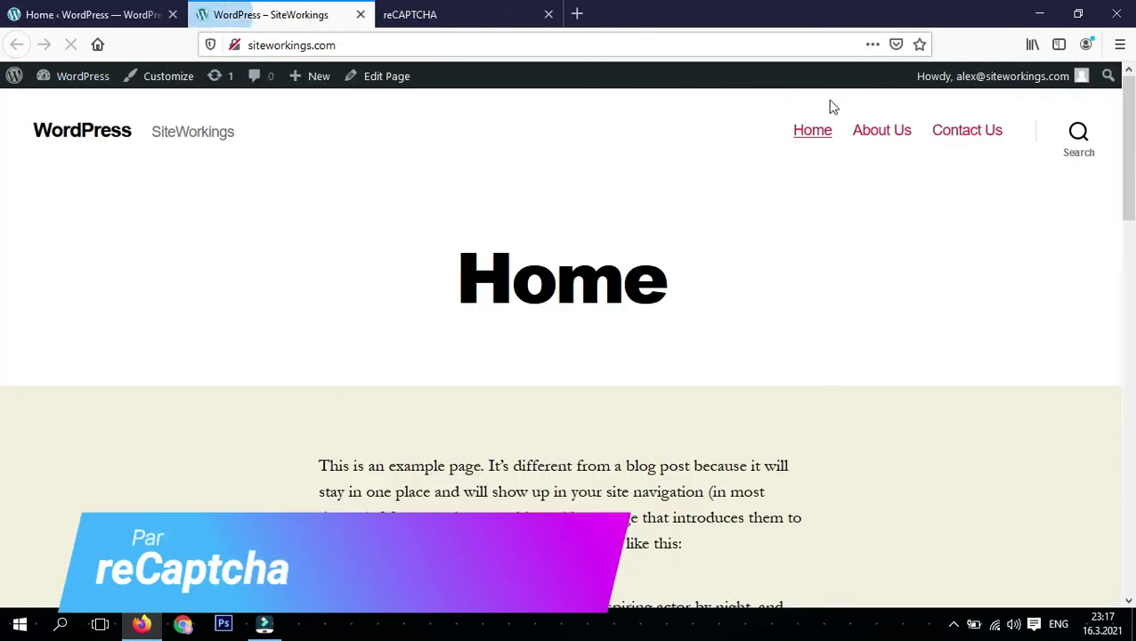
click(948, 130)
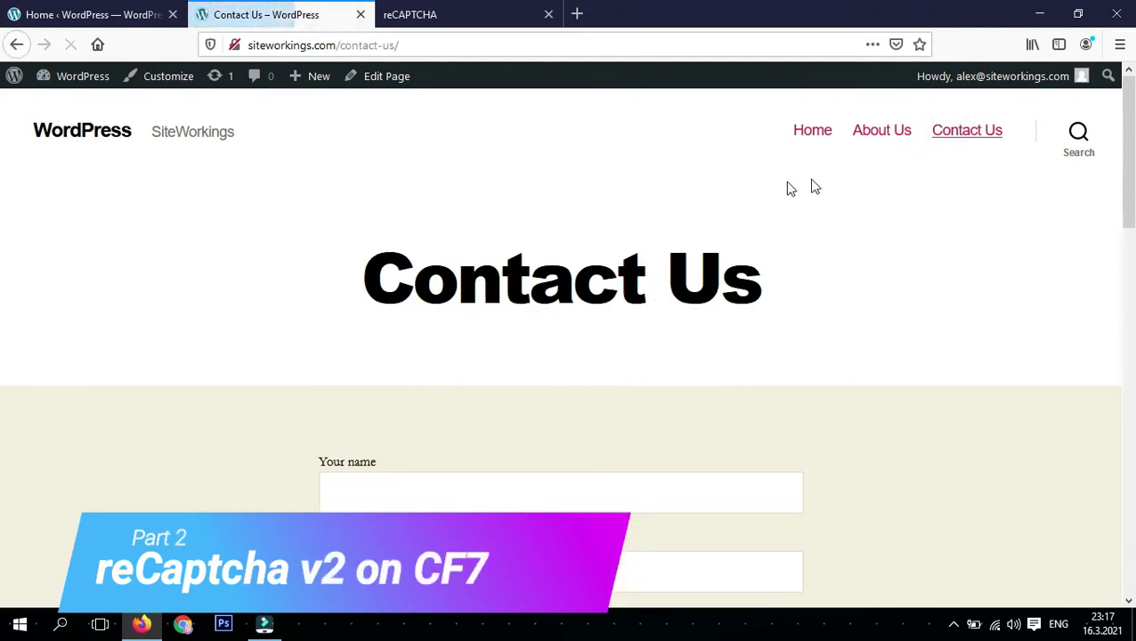
scroll(596, 209, down, 2)
scroll(595, 209, down, 2)
scroll(365, 404, down, 1)
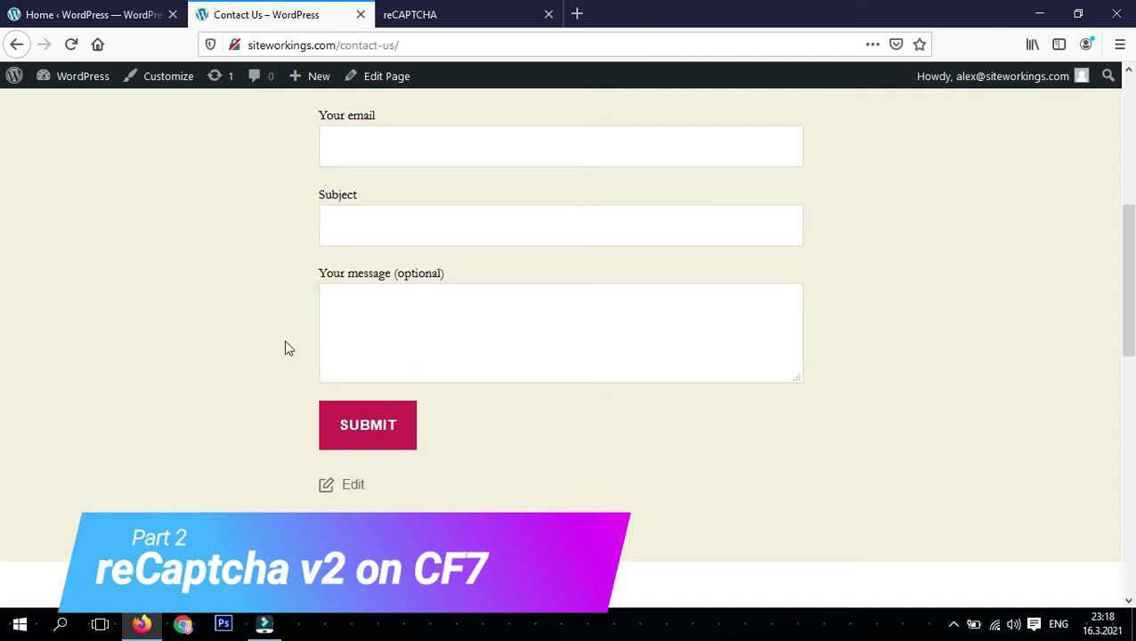
click(93, 16)
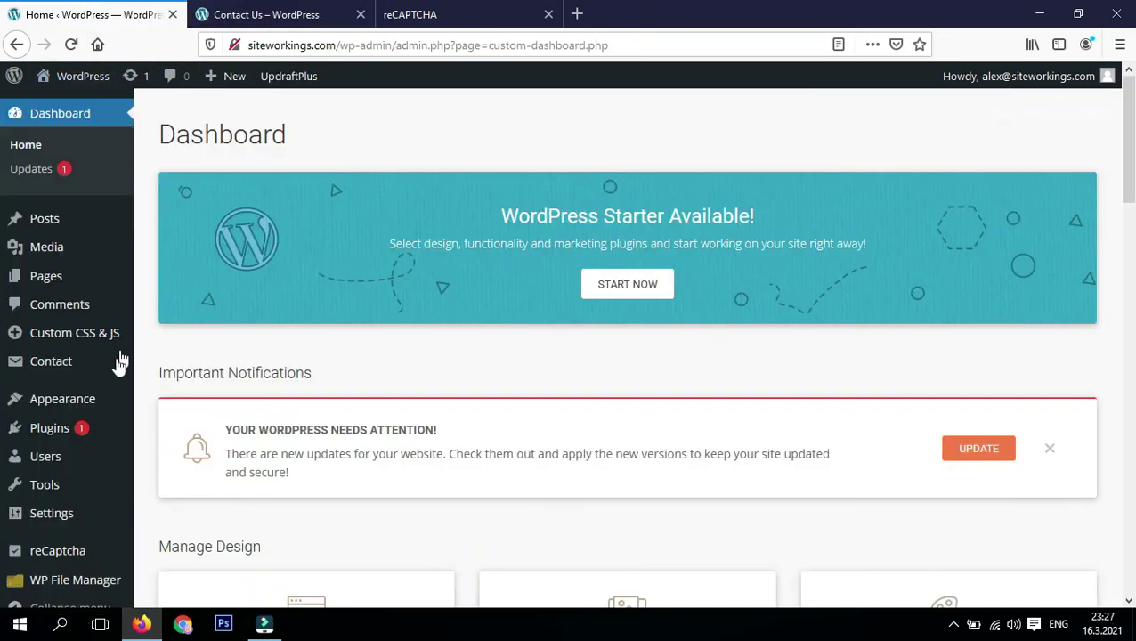
Search Add Plugins for 'rec v', then install and activate ReCaptcha v2 for Contact Form 7.
click(56, 432)
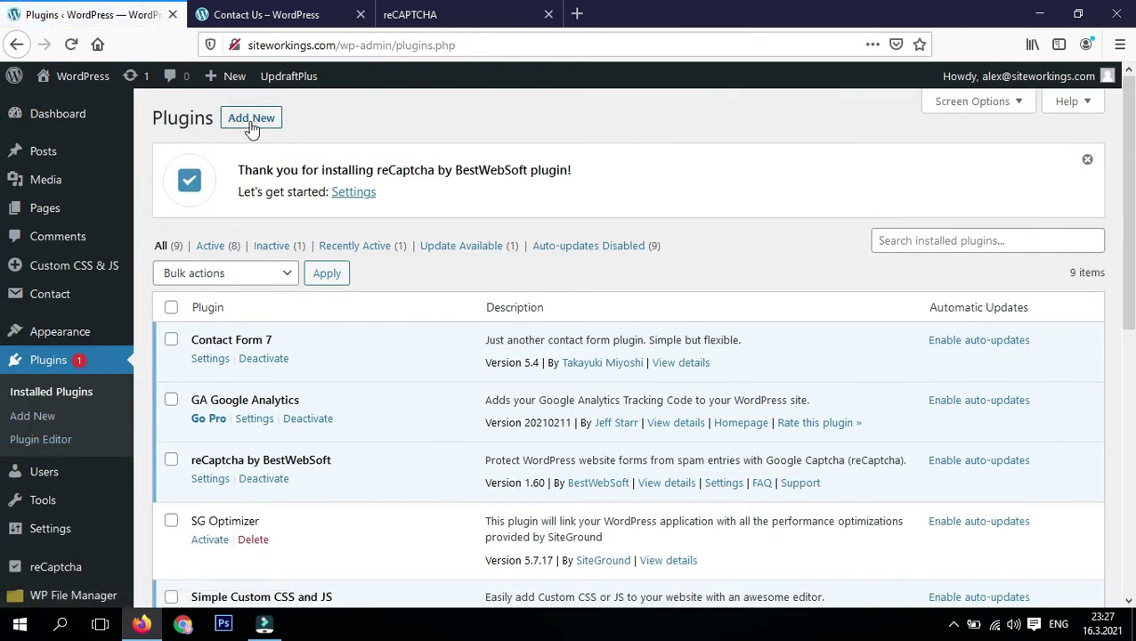
click(253, 125)
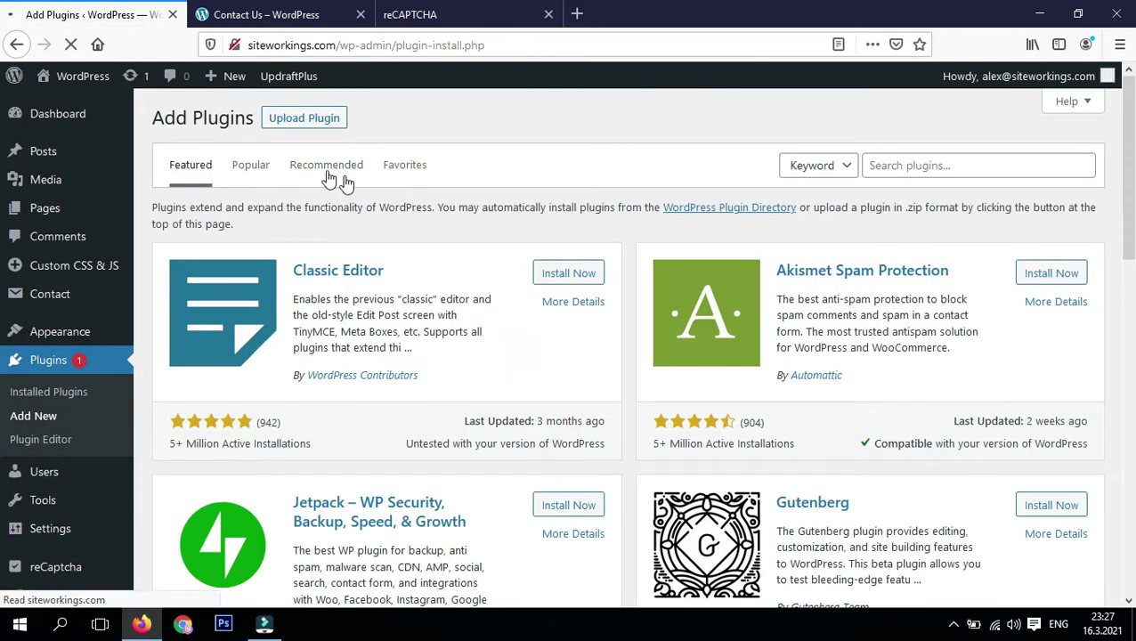
click(947, 172)
text(recaptc)
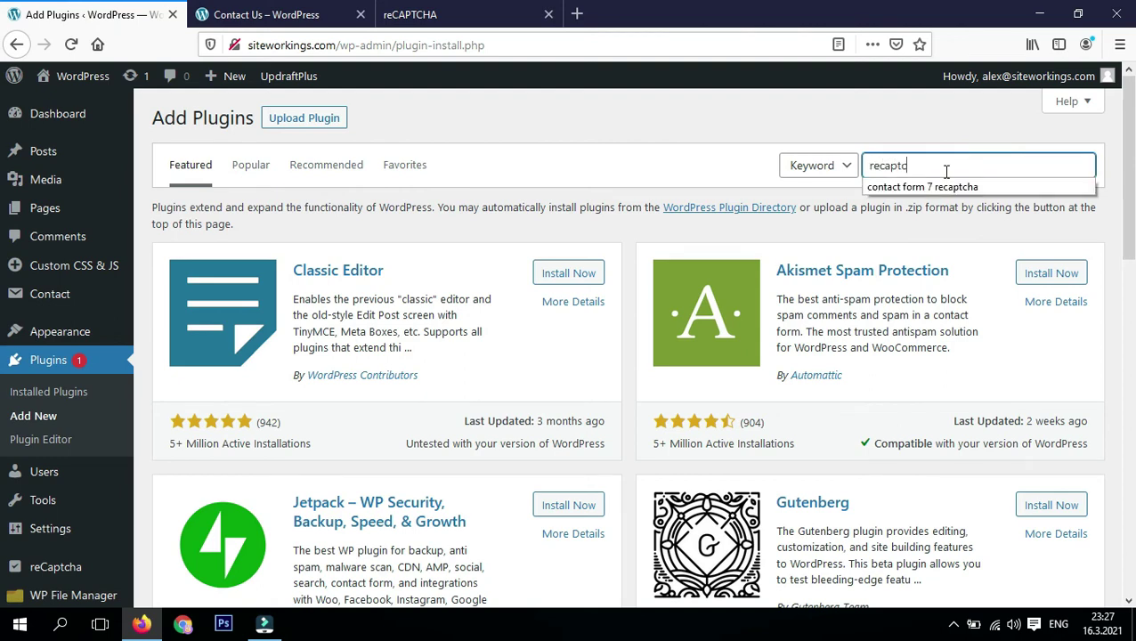
text(ha v2 contact form 7)
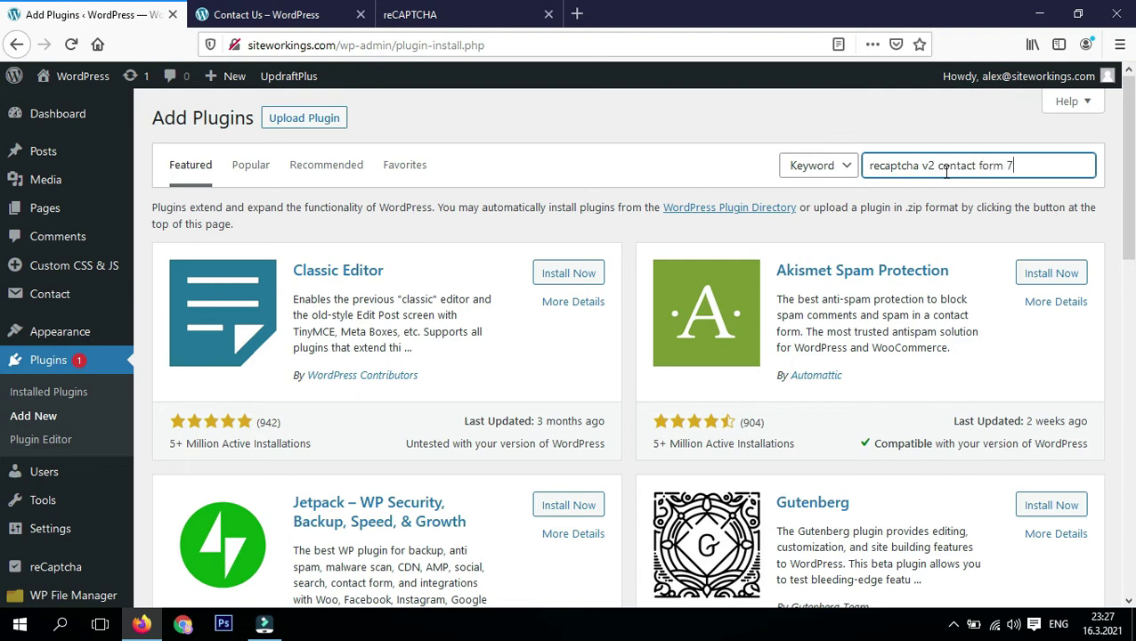
key(Return)
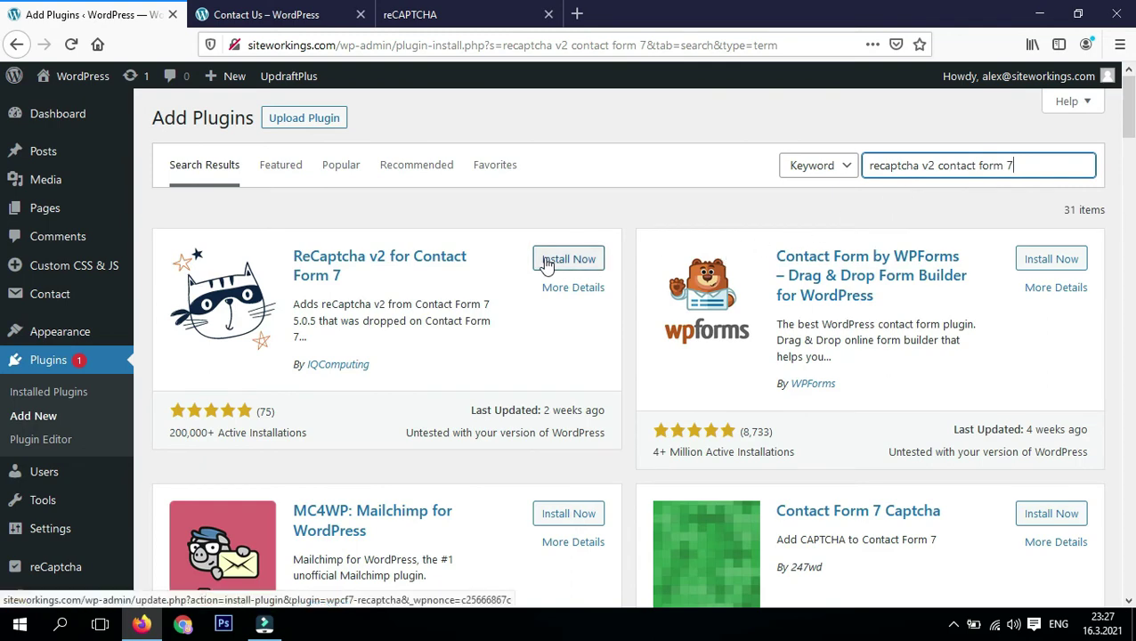
click(546, 262)
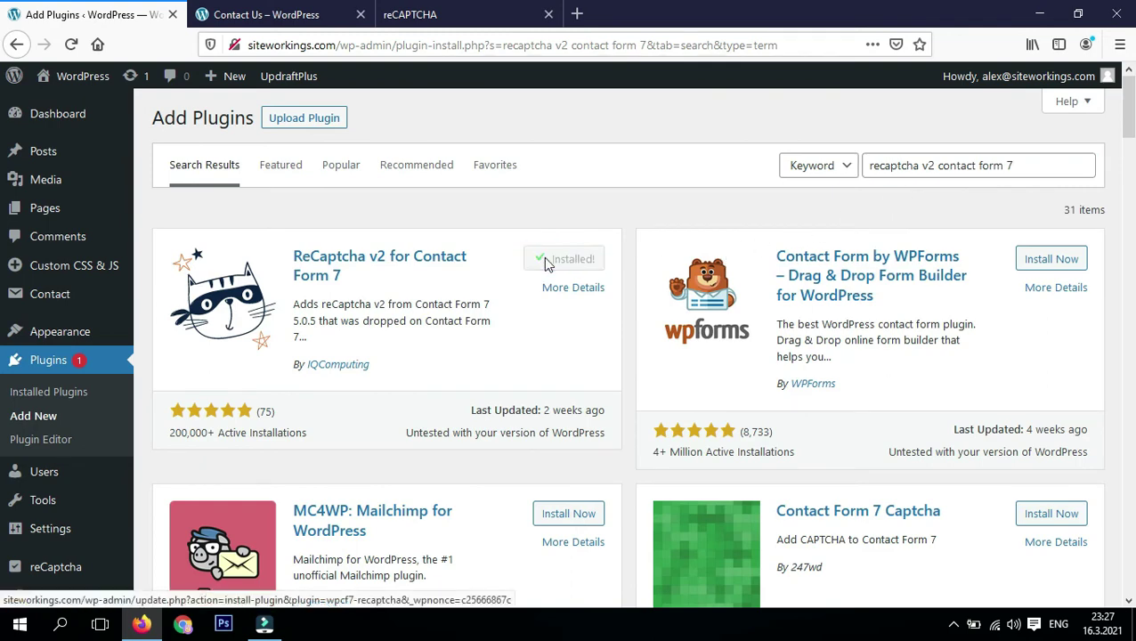
click(563, 260)
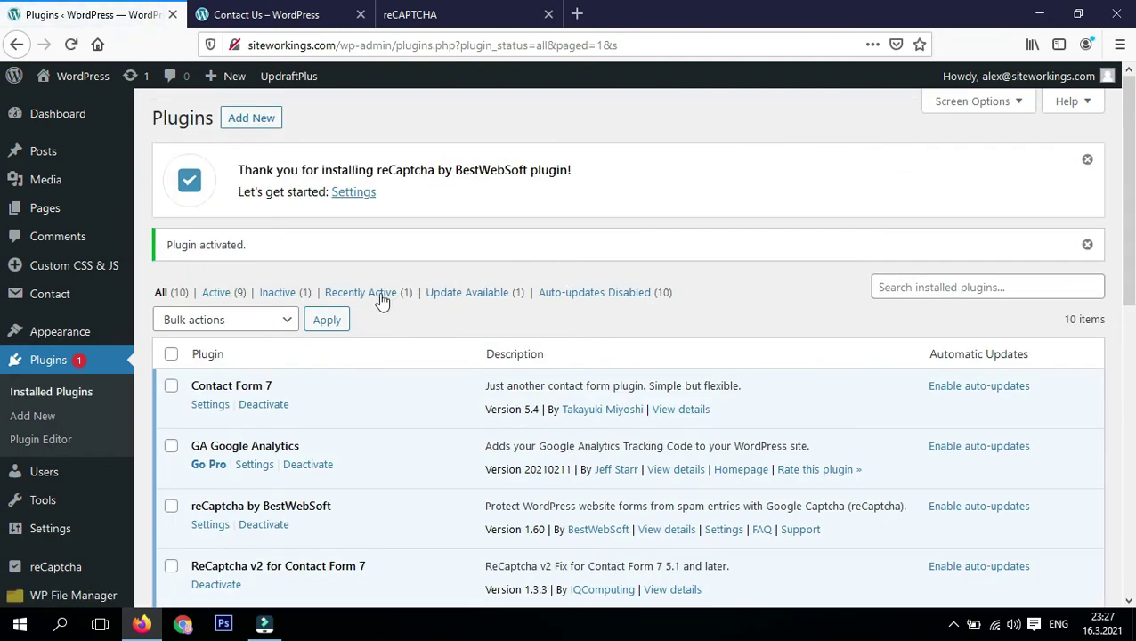
Set Contact > reCaptcha Version usage to 'reCaptcha Version 2' and submit.
mouse_move(50, 294)
click(192, 367)
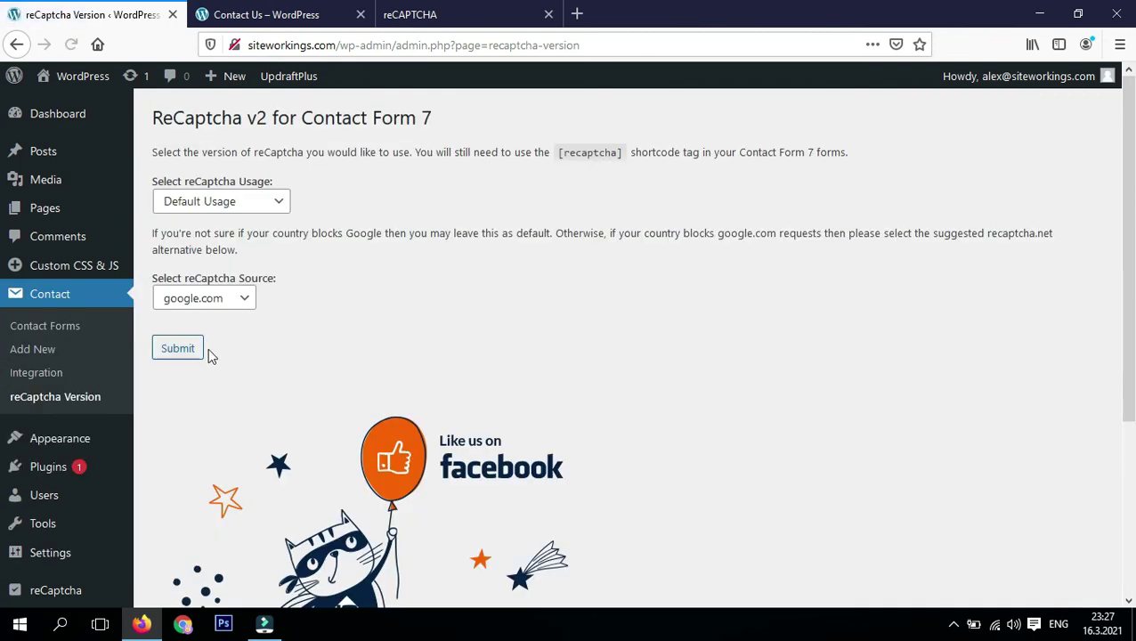
click(223, 203)
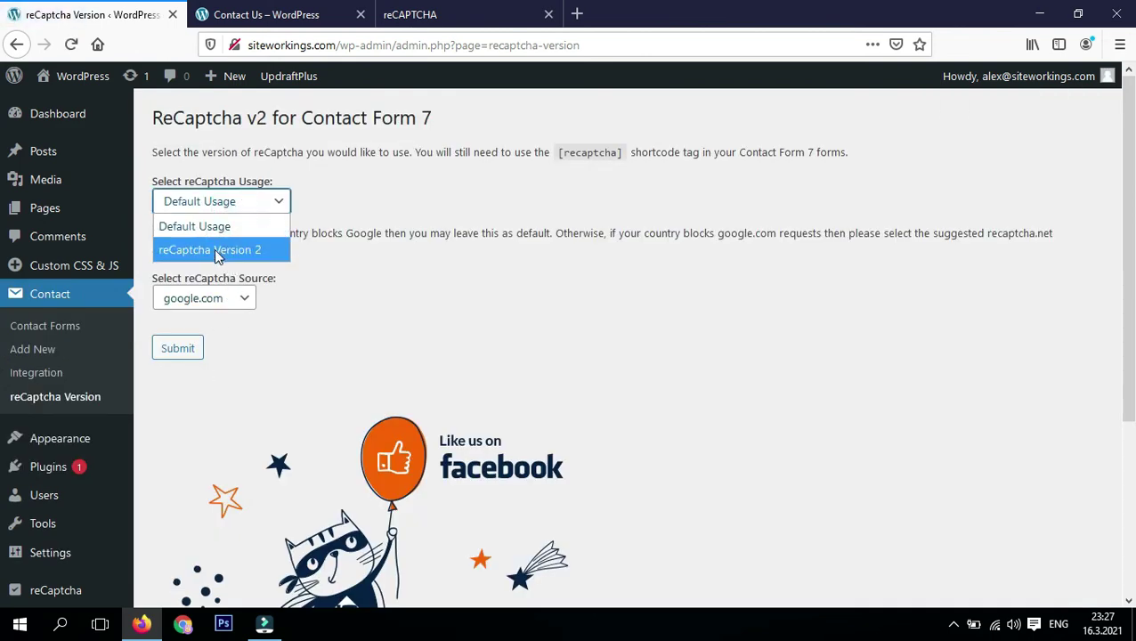
click(213, 249)
click(165, 354)
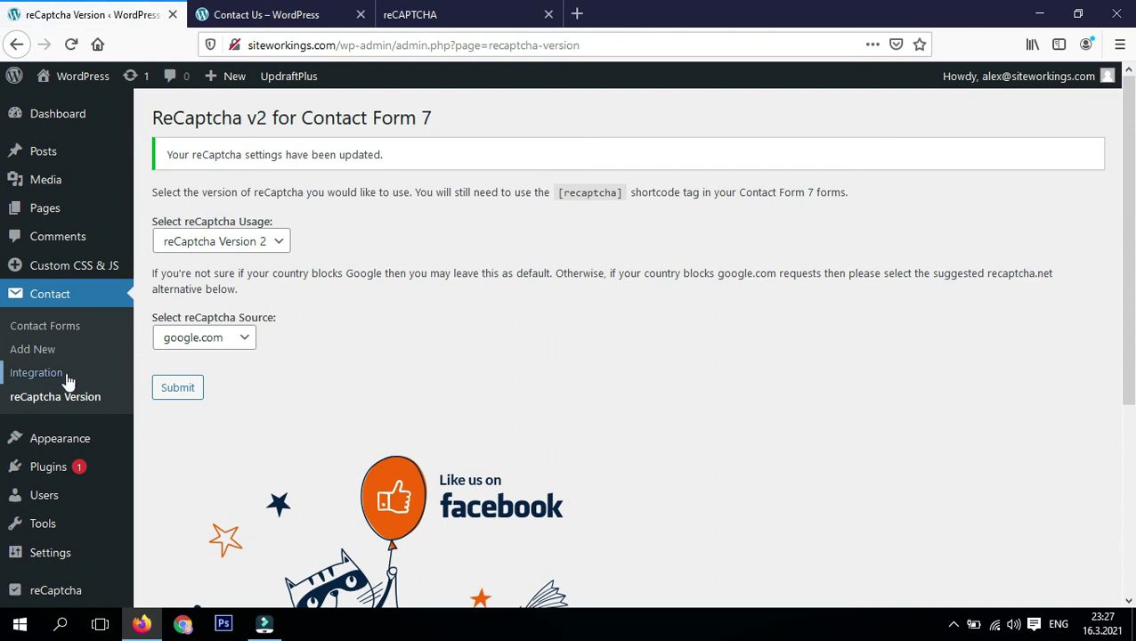
Open Contact Form 7's reCAPTCHA integration setup and paste in the Google site key.
click(68, 378)
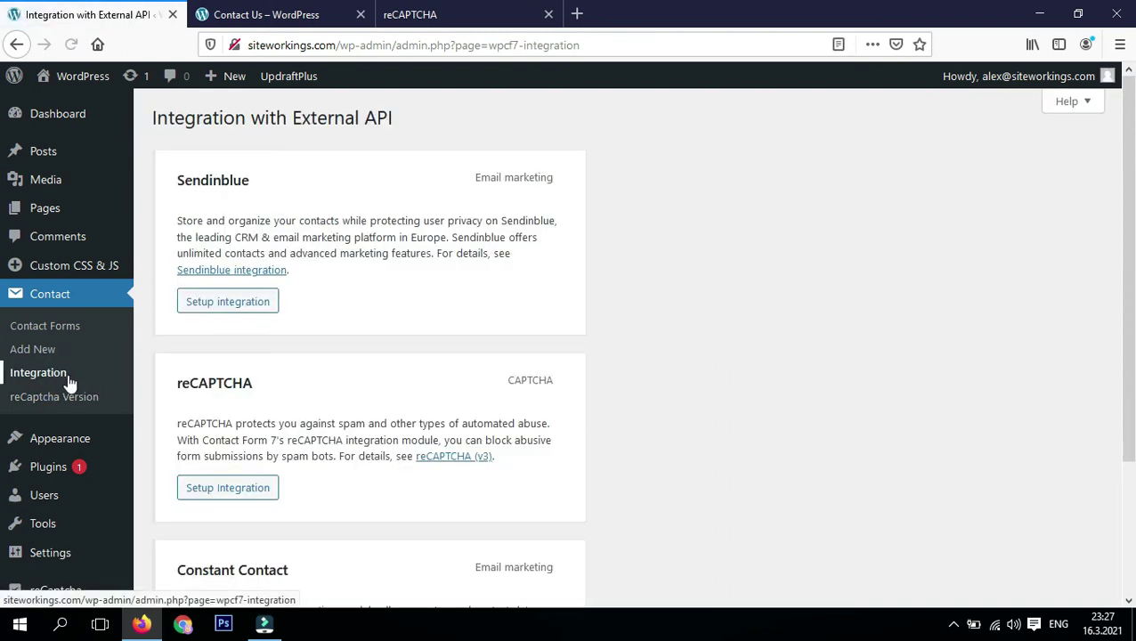
click(260, 495)
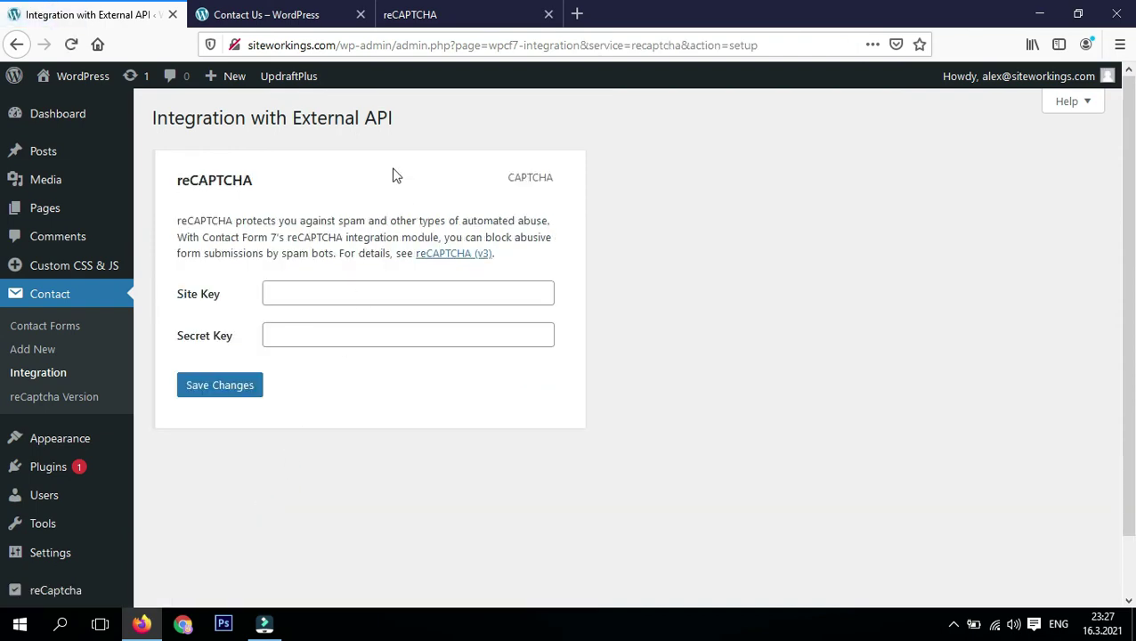
click(414, 14)
click(155, 336)
click(89, 14)
right_click(264, 299)
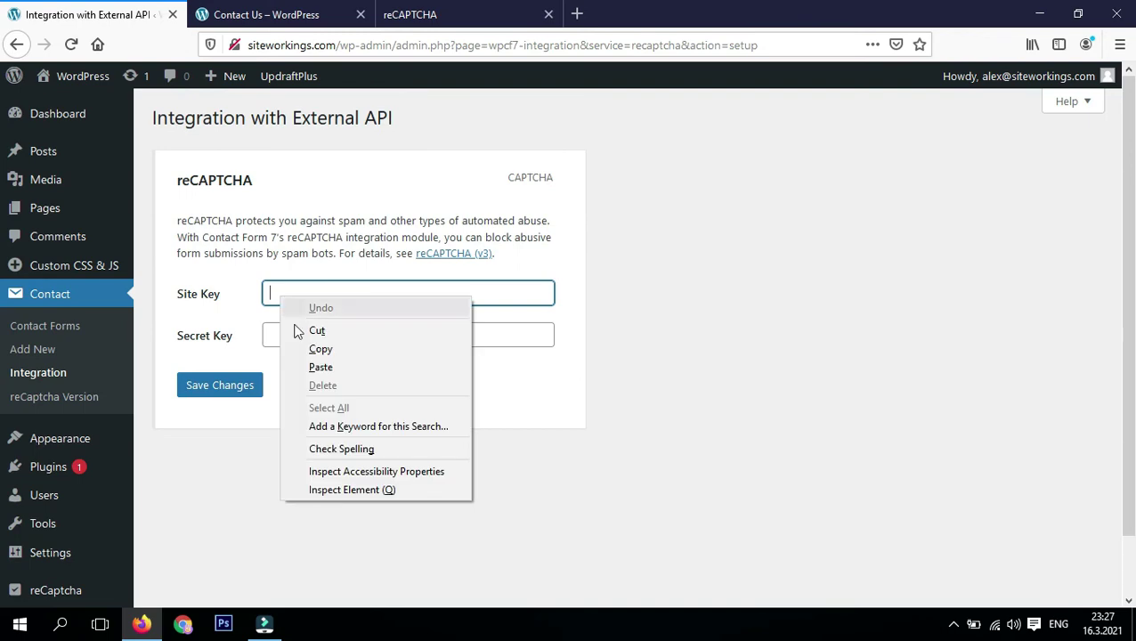
click(314, 371)
Paste the Google secret key into the integration and save the changes.
click(428, 14)
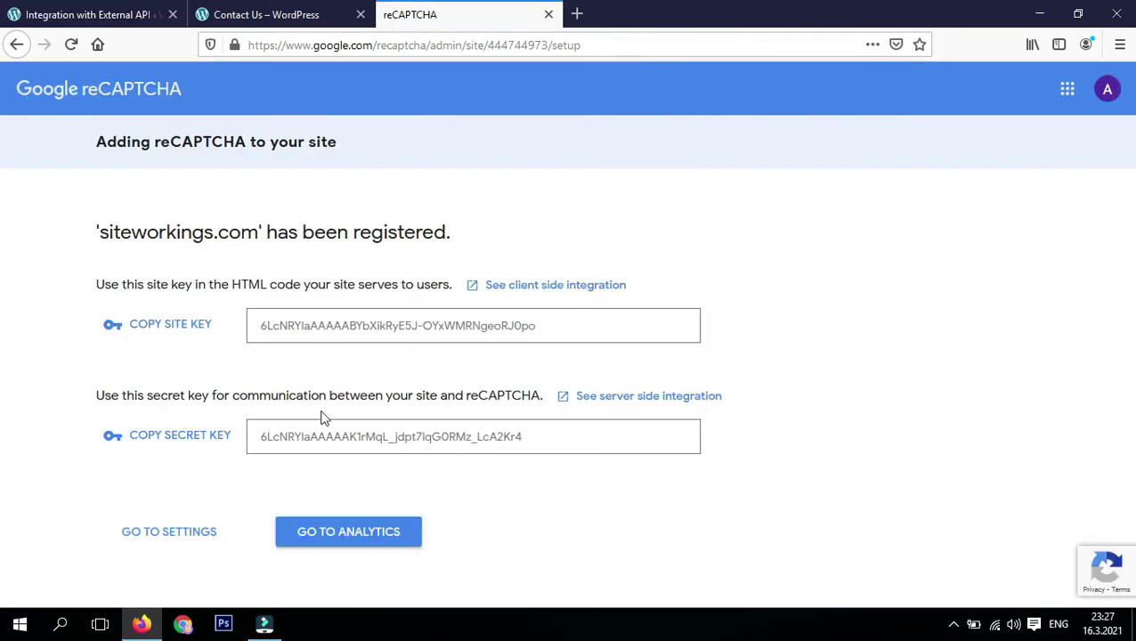
click(189, 437)
click(140, 9)
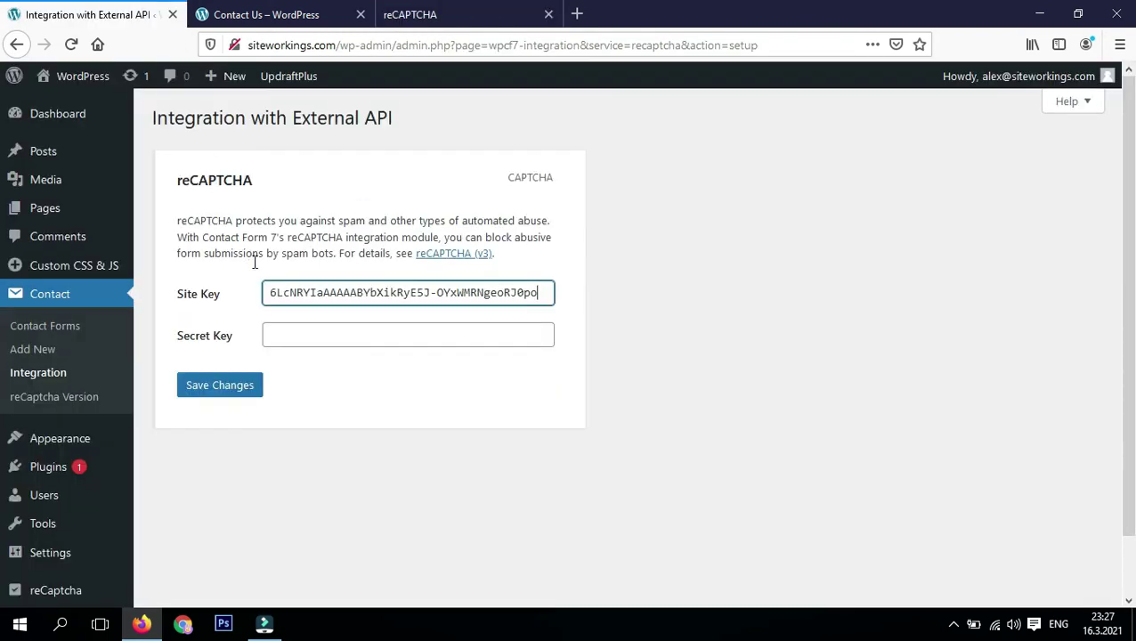
click(281, 335)
right_click(281, 336)
click(312, 405)
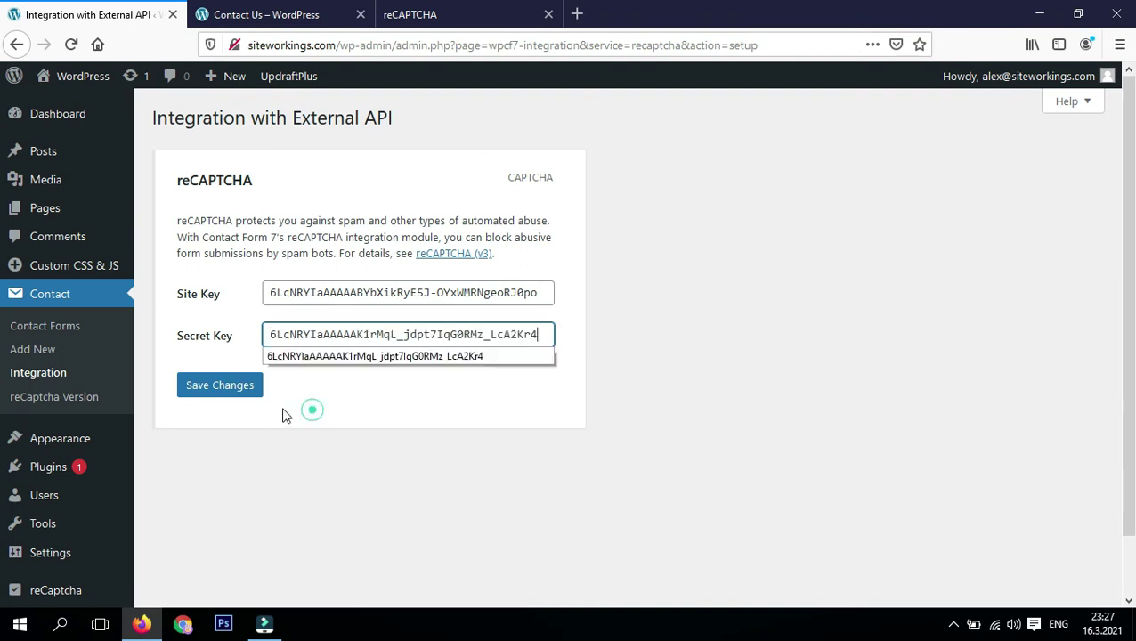
click(219, 389)
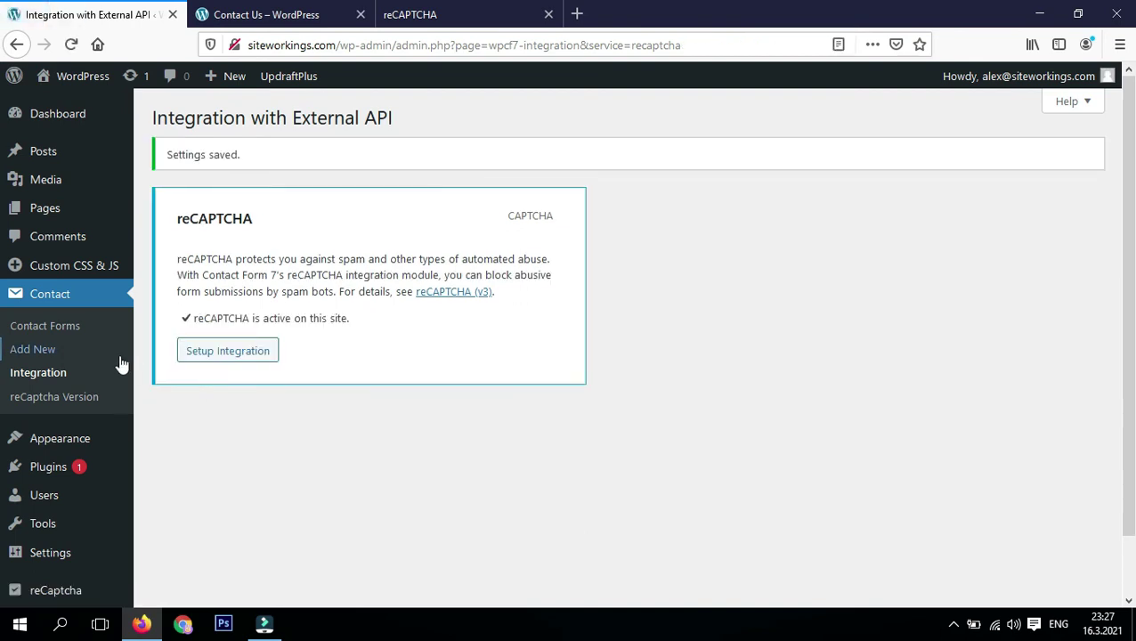
Open Contact form 1 and insert a blank line after the message textarea, above the submit tag.
click(72, 328)
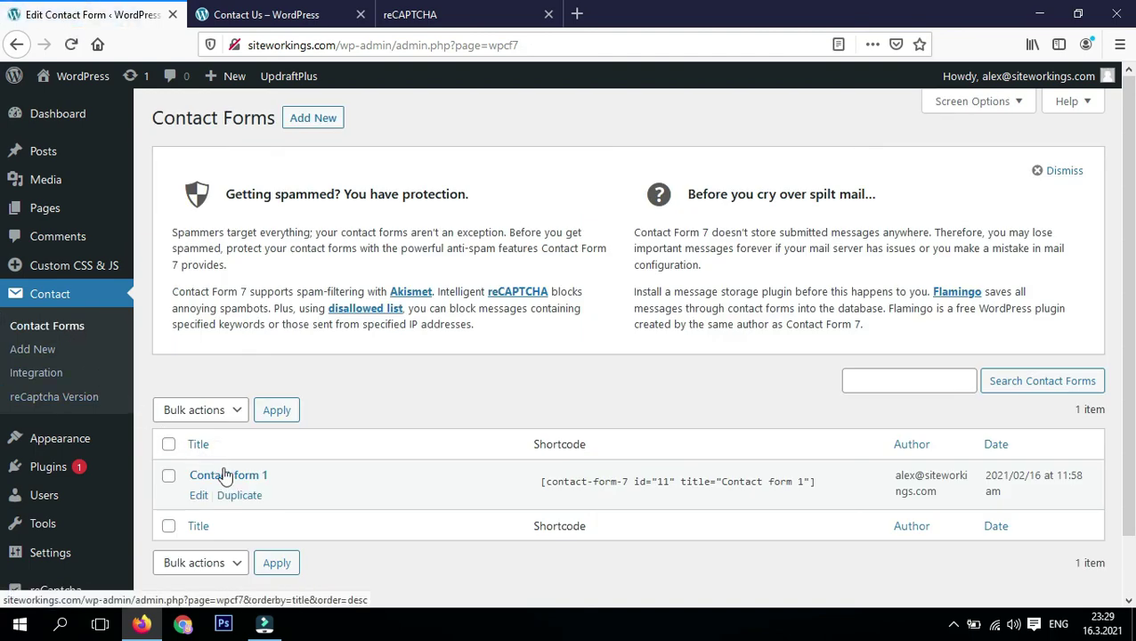
click(227, 475)
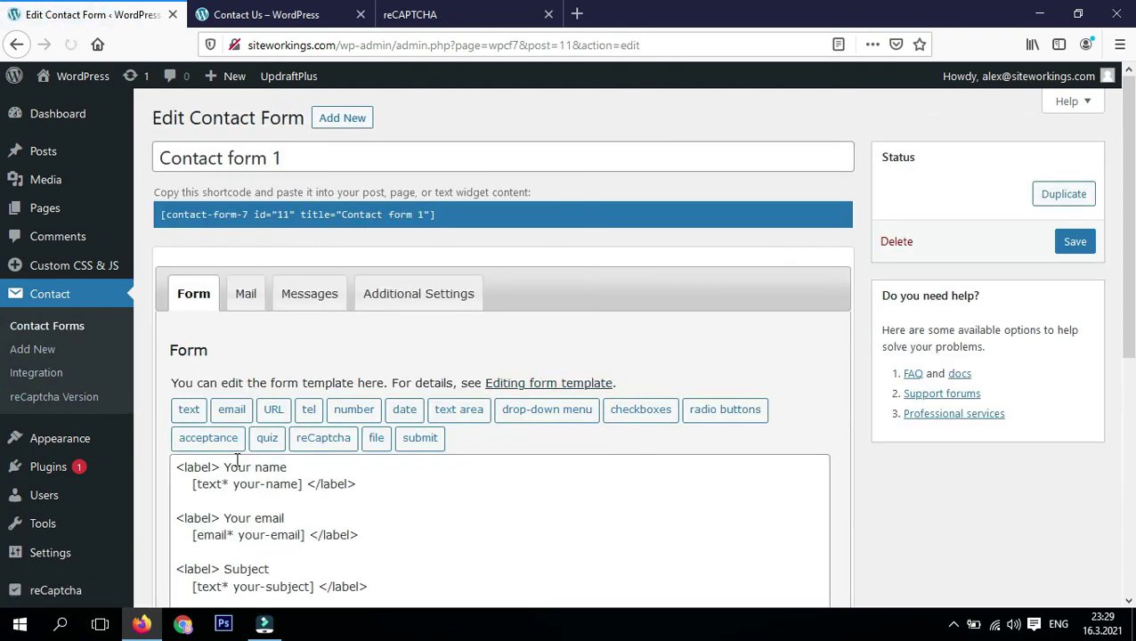
scroll(241, 465, down, 2)
scroll(253, 463, down, 3)
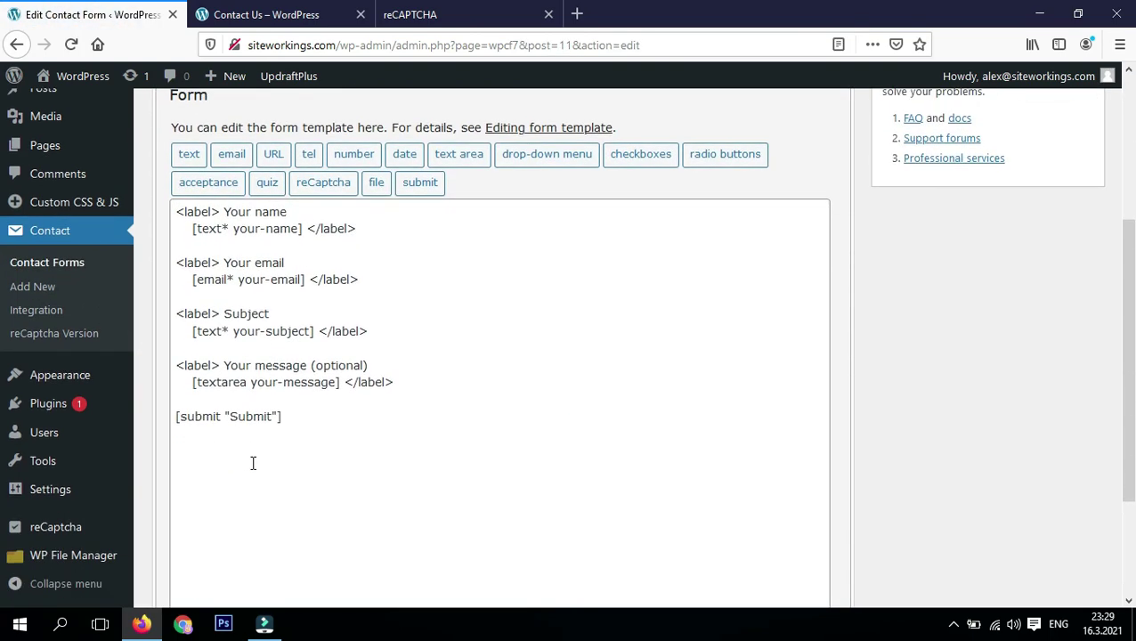
click(410, 381)
key(Return)
key(Return)
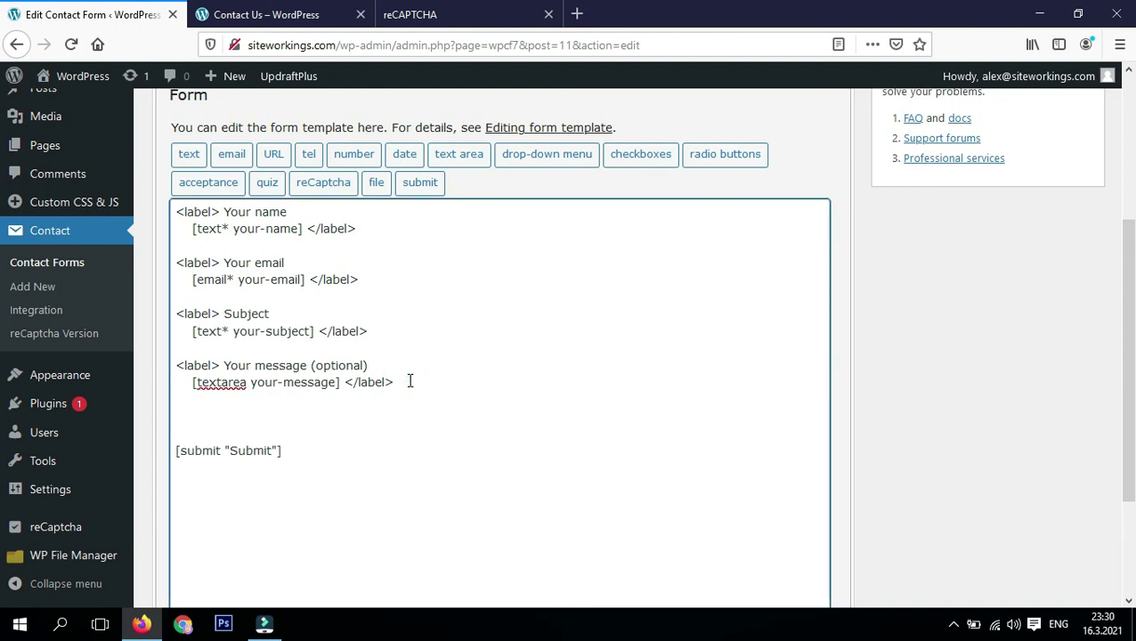